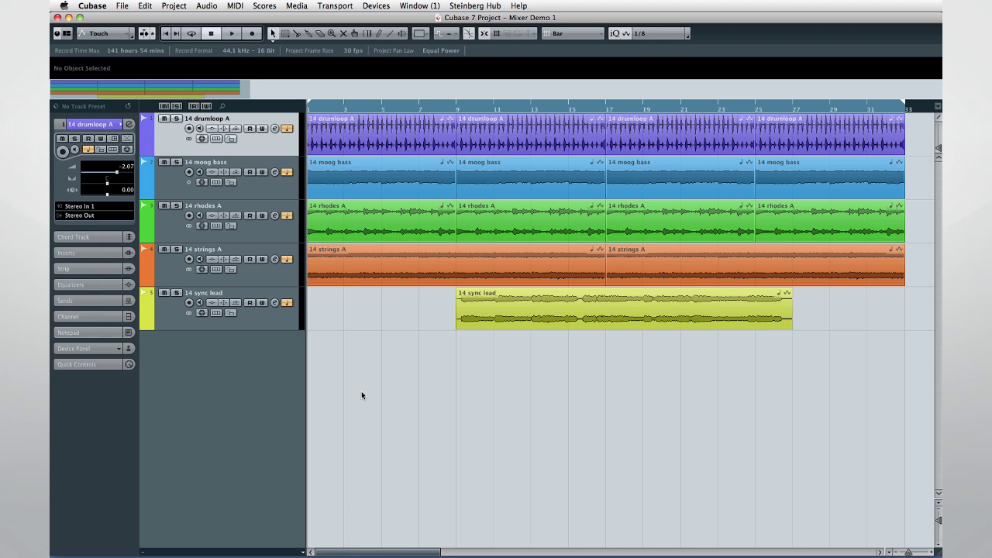
- Open the MixConsole for Mixer Demo 1 from the Devices menu and minimize the project window
click(375, 7)
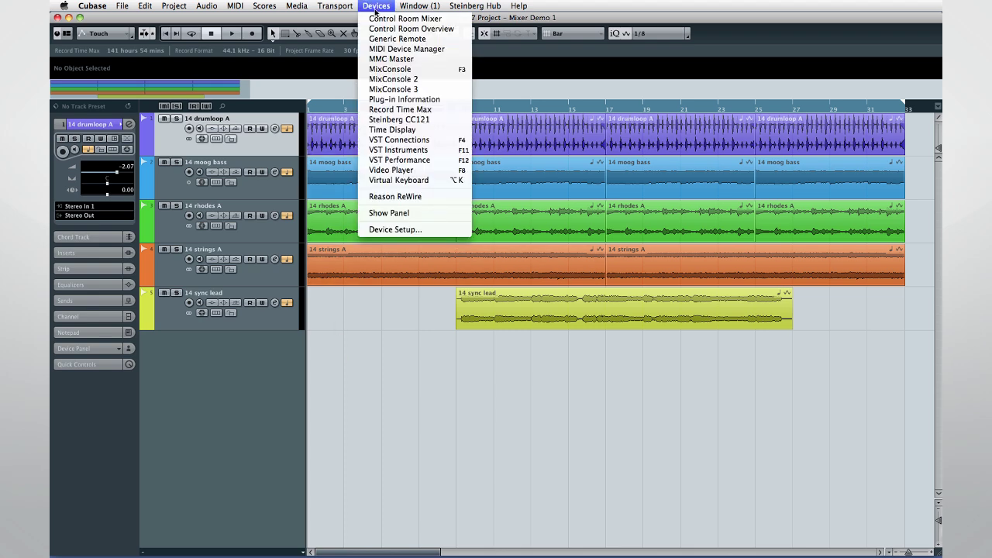
click(390, 70)
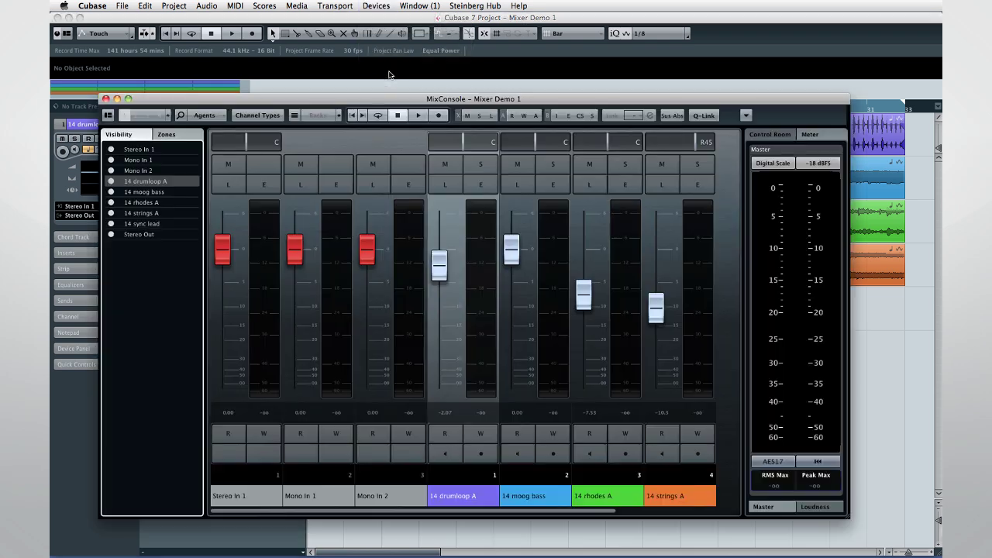
click(69, 17)
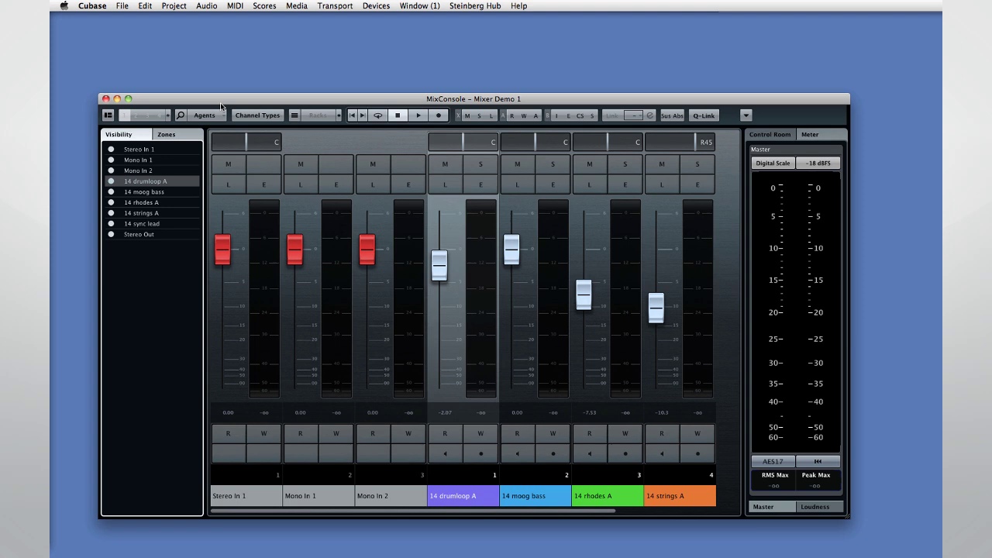
- Turn on the Channel Overview, Meter Bridge, Equalizer Curve, Channel Racks, Pictures and Notepad sections
click(108, 115)
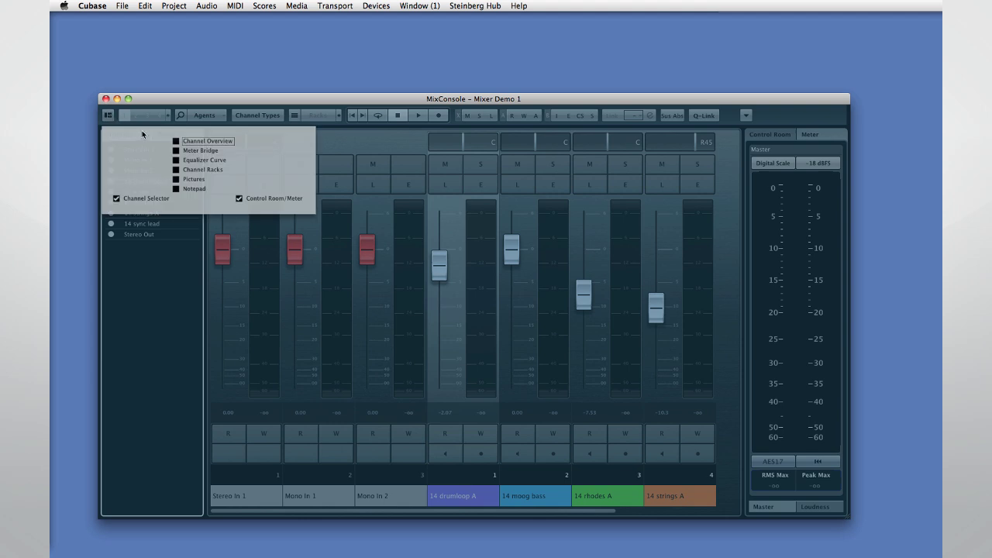
click(175, 141)
click(175, 151)
click(175, 159)
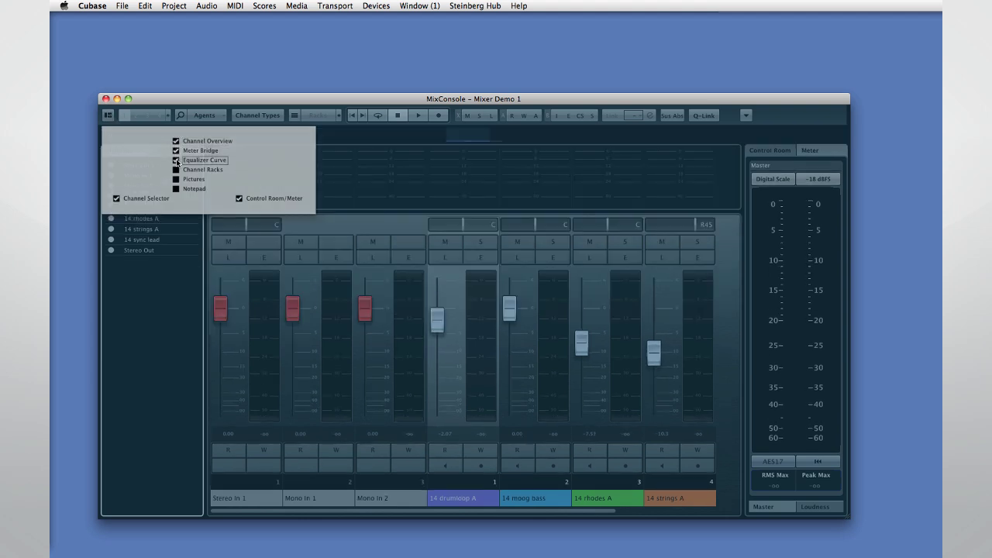
click(176, 170)
click(176, 179)
click(176, 188)
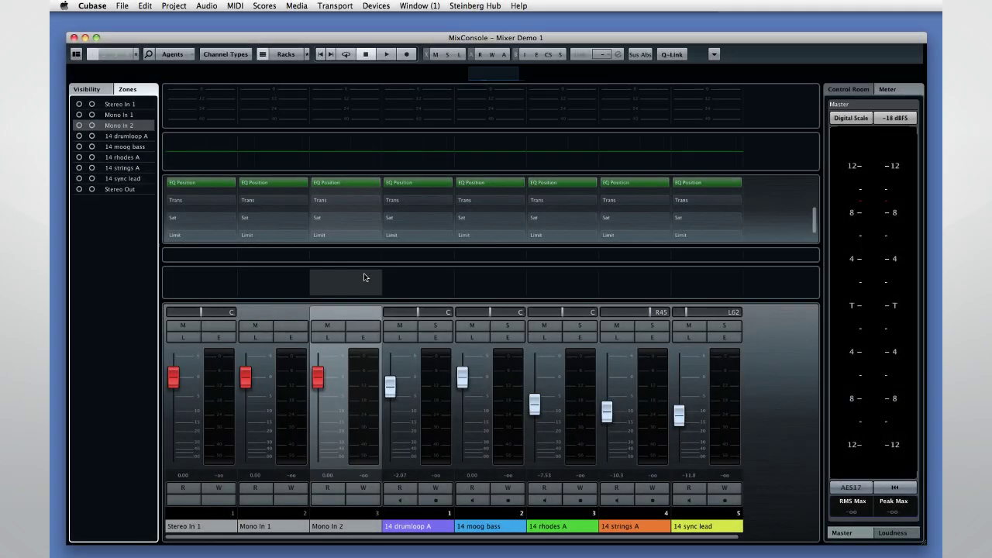
- Set the MixConsole to Full Screen – Monitor 1 and make the fader section slightly taller
right_click(384, 100)
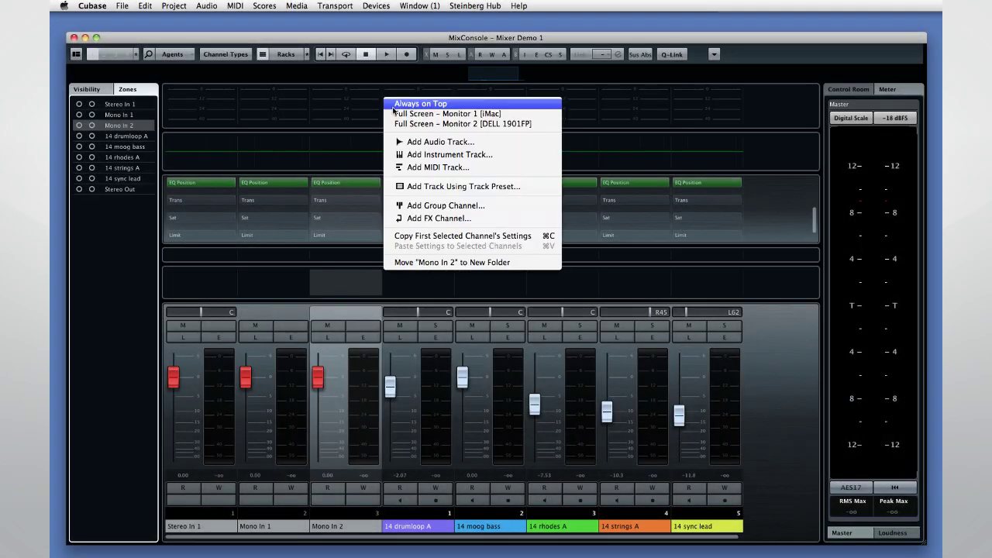
click(416, 115)
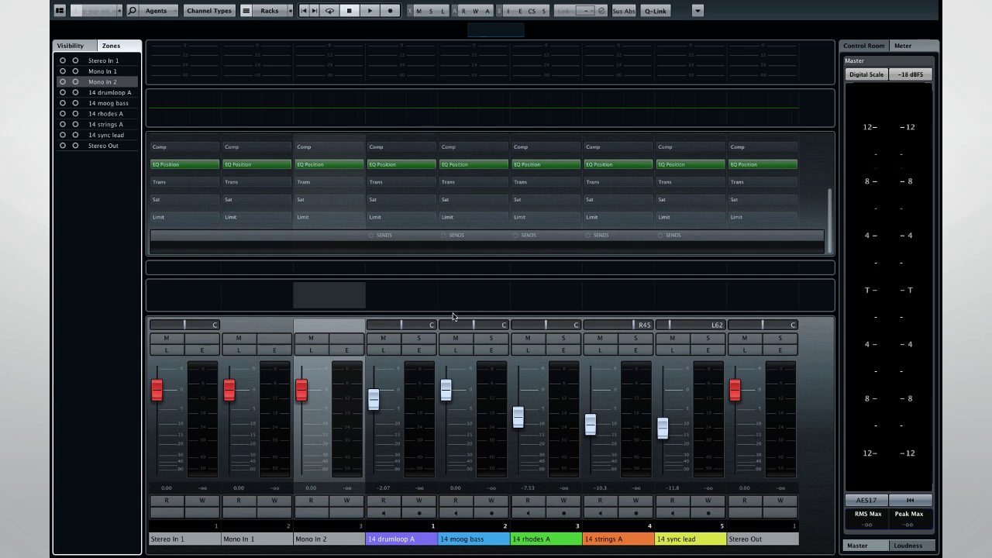
drag(453, 307, 453, 294)
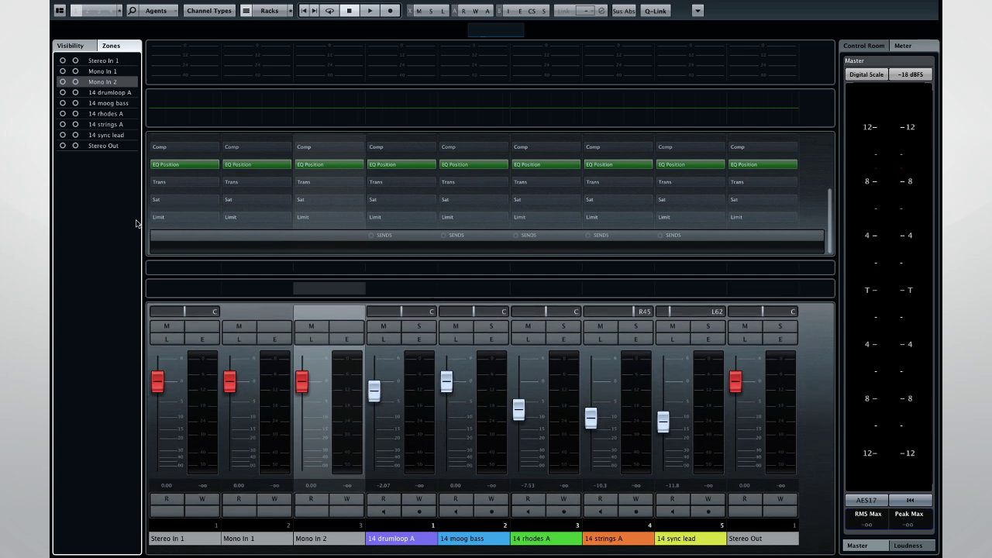
- Widen the channel list zone on the left and the Control Room meter zone on the right
drag(143, 225, 189, 217)
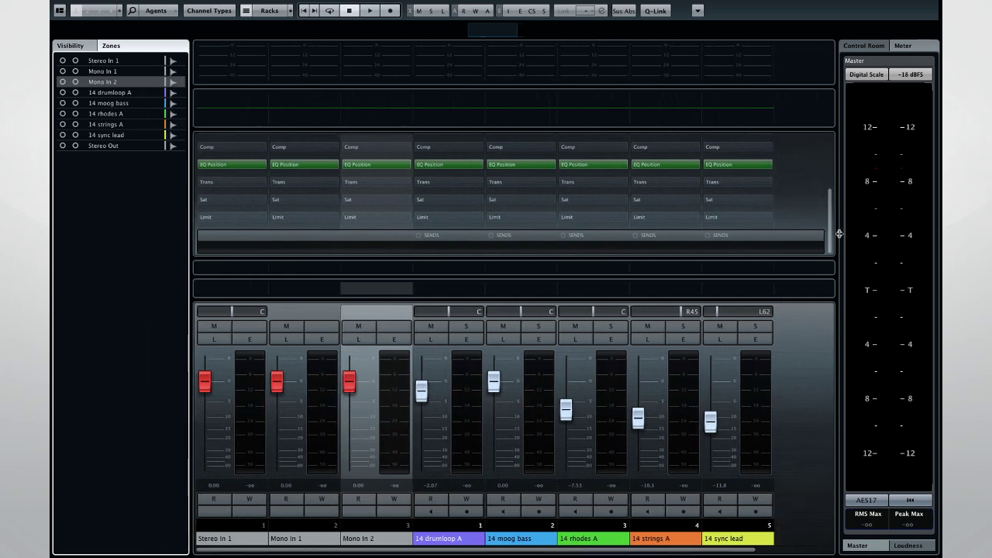
drag(839, 233, 789, 221)
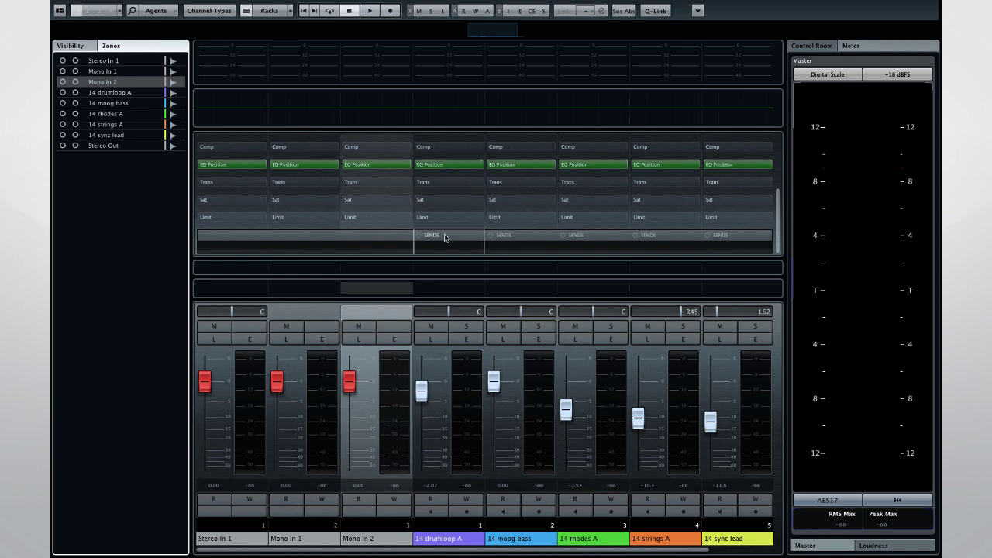
scroll(446, 238, up, 2)
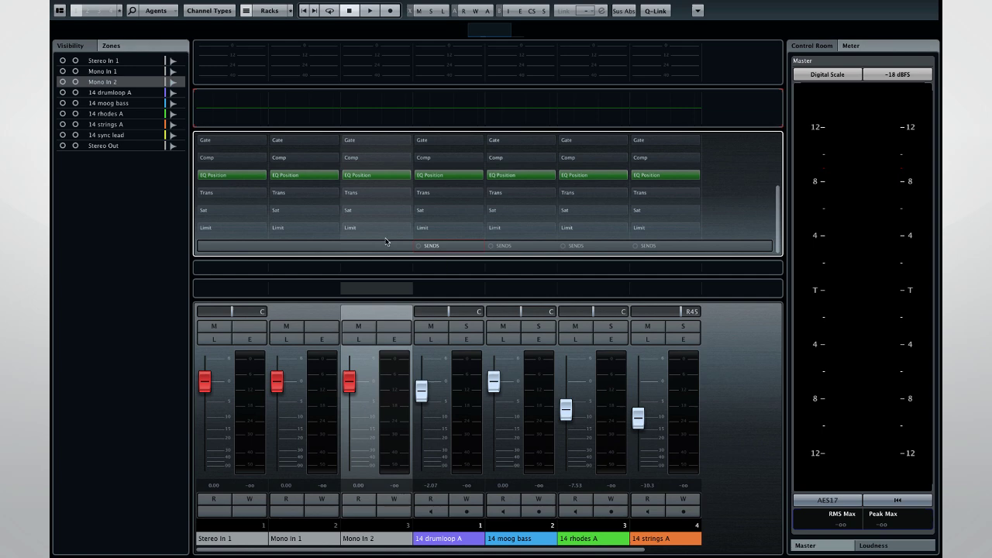
- Switch the Control Room meter zone from the master level meter to the Loudness (LUFS) display
click(87, 48)
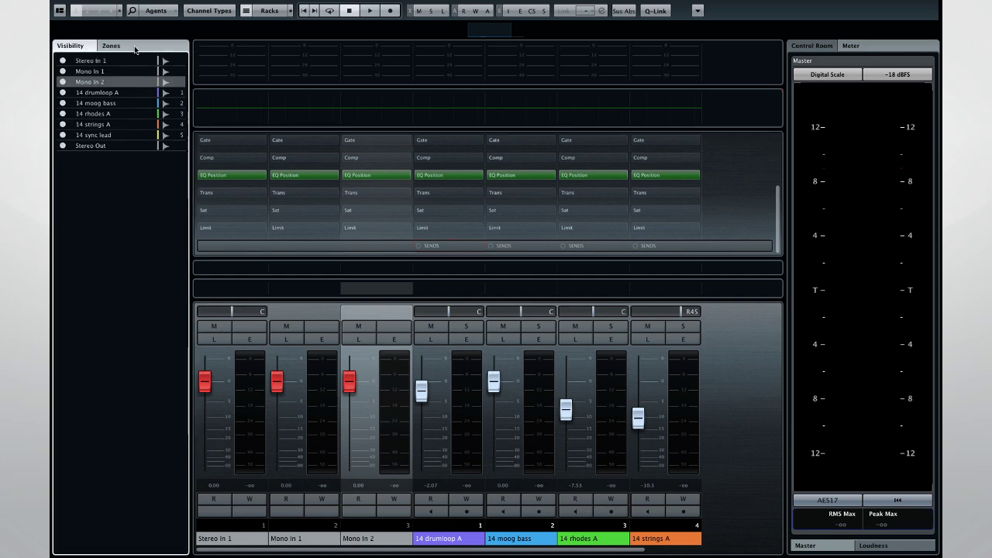
click(138, 46)
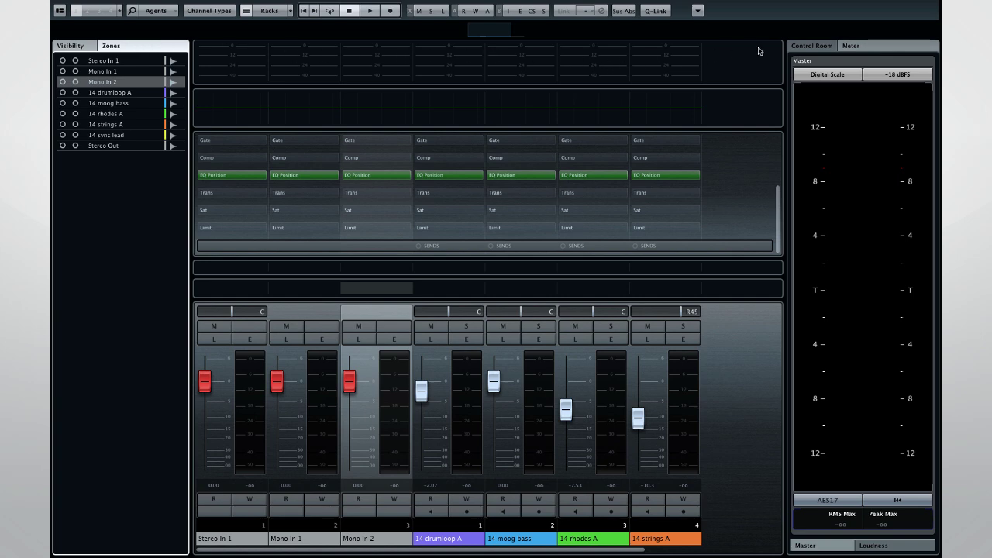
click(813, 46)
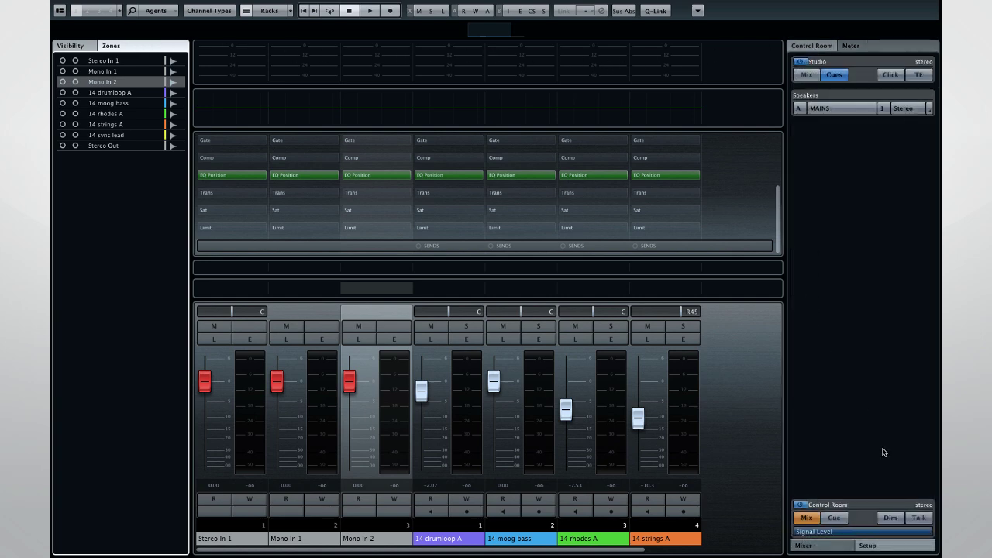
click(846, 552)
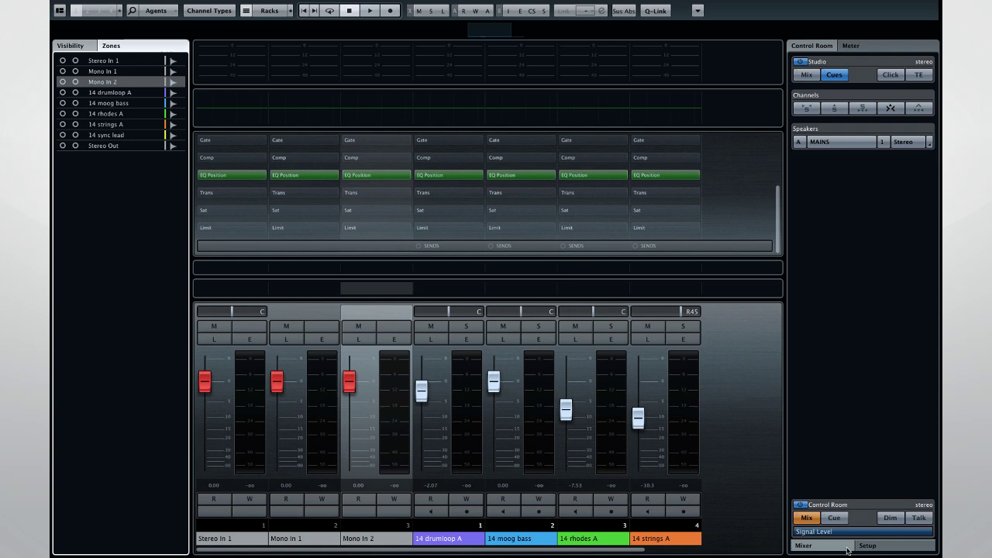
click(856, 48)
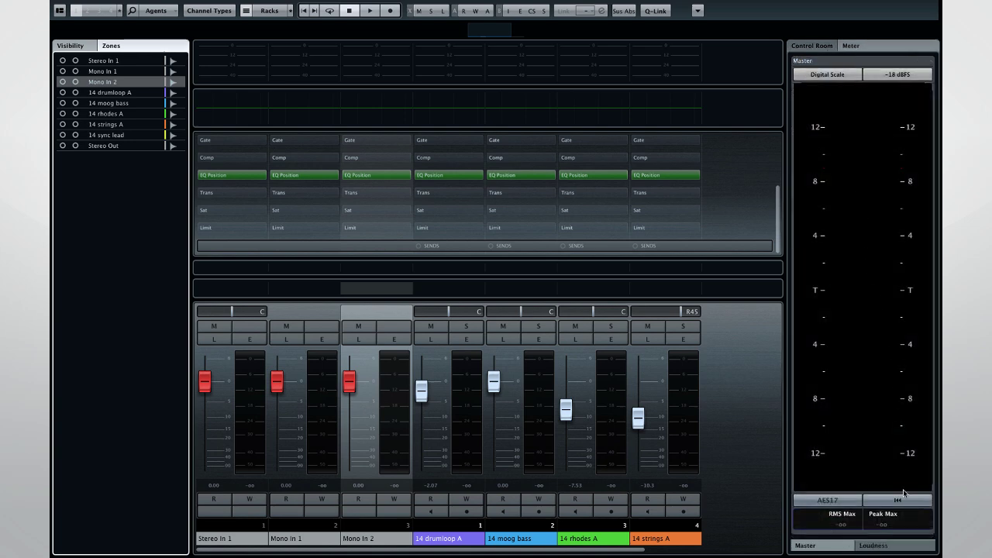
click(889, 548)
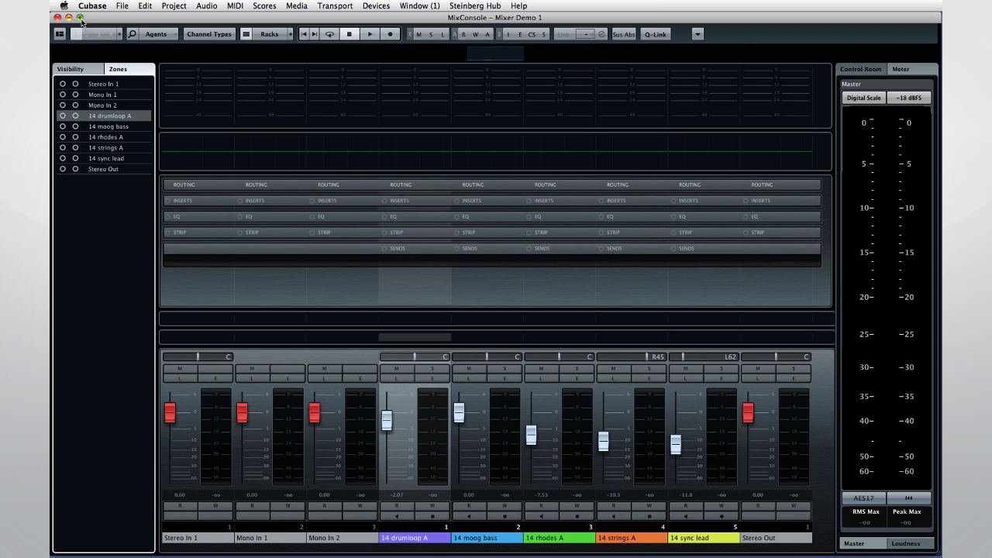
- Toggle Full Screen – Monitor 1 on and back off, then adjust the channel list zone width
right_click(189, 98)
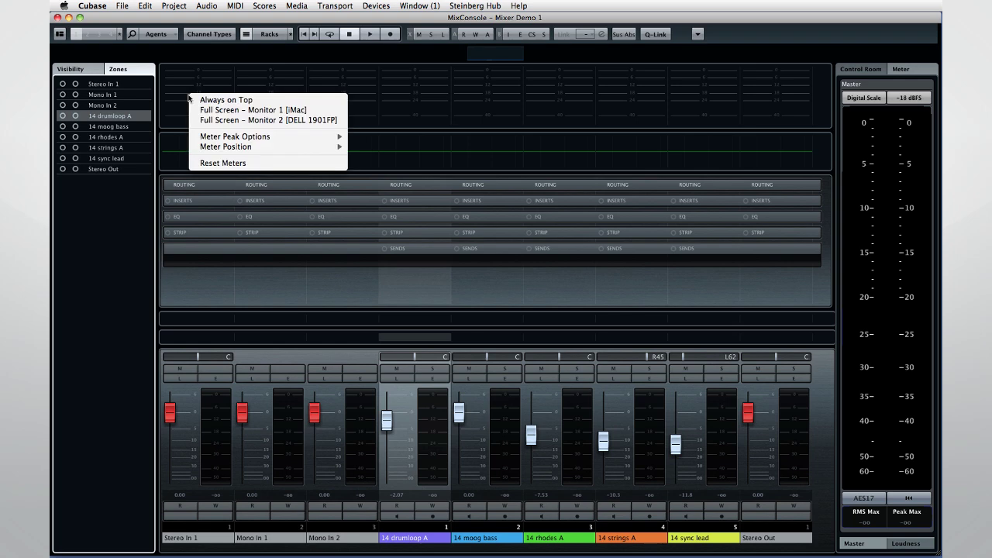
click(253, 114)
right_click(293, 49)
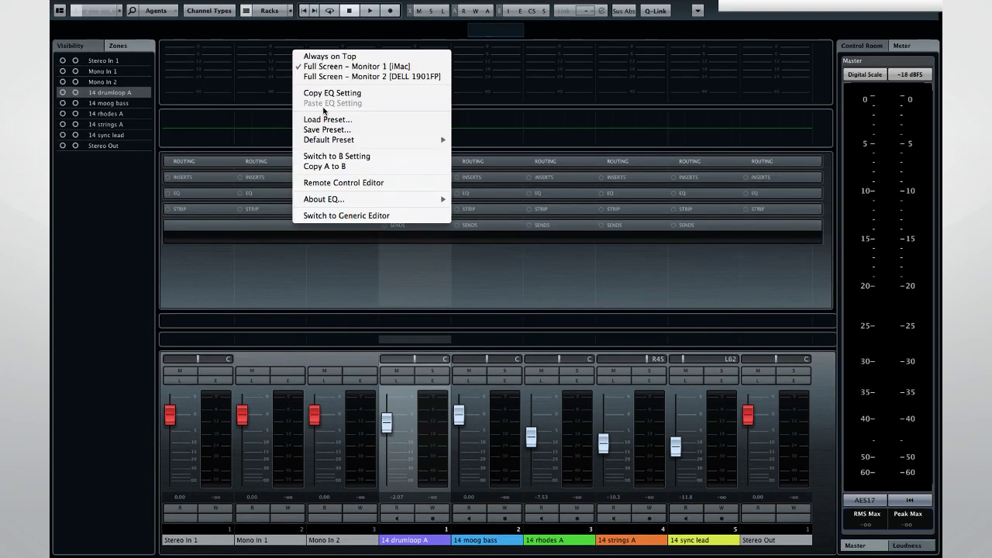
click(325, 68)
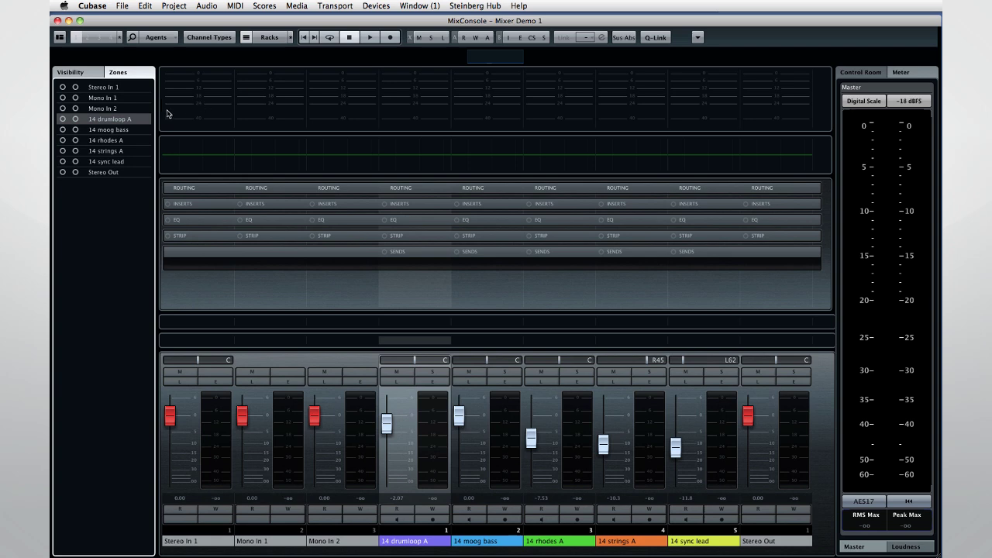
mouse_move(155, 113)
mouse_down()
mouse_move(279, 117)
mouse_move(152, 116)
mouse_up()
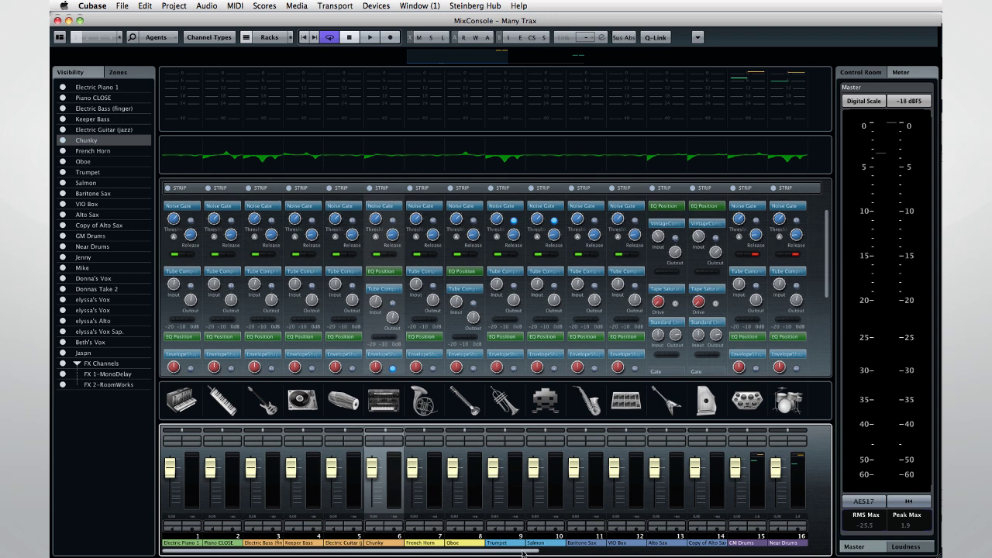
- Scroll the channel strips, then hide Electric Piano 1 and Piano CLOSE with their Visibility dots
drag(524, 553, 365, 555)
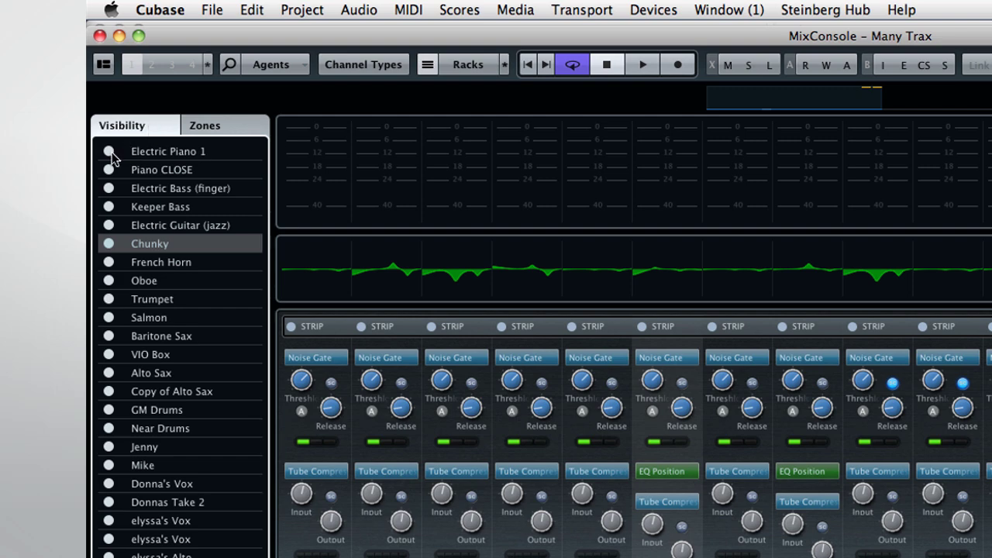
drag(112, 159, 111, 178)
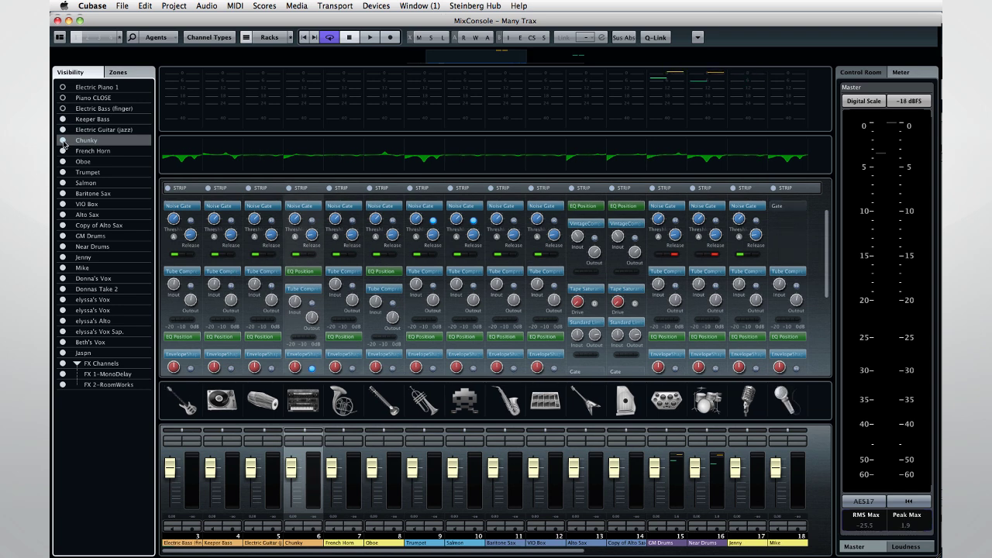
- Select Chunky to show only its connected channels, then bring back all channels
alt+click(63, 143)
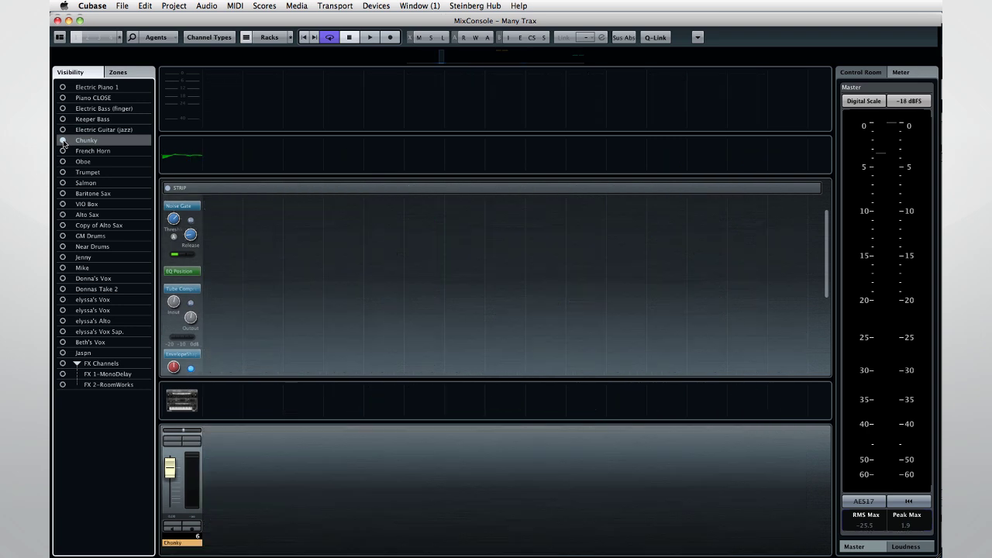
click(152, 39)
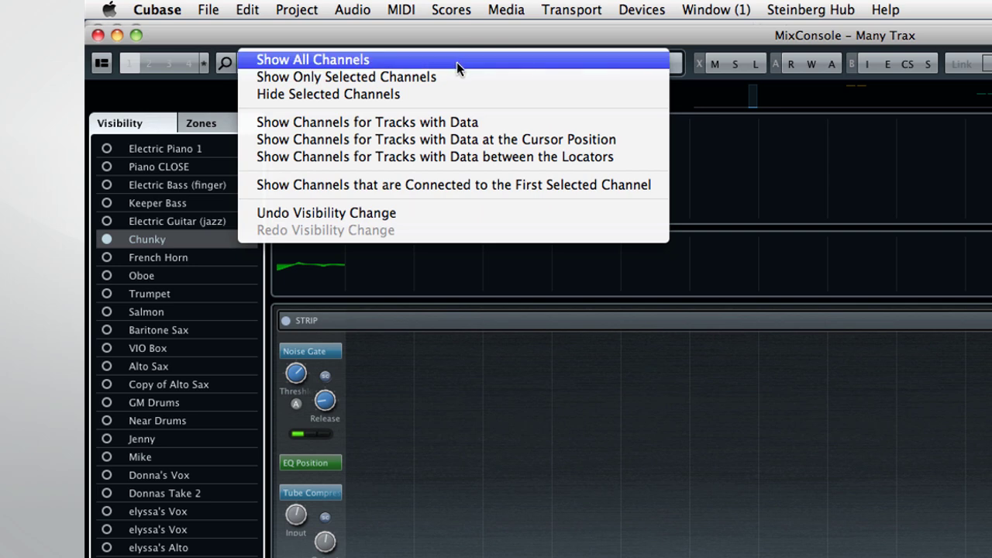
click(492, 185)
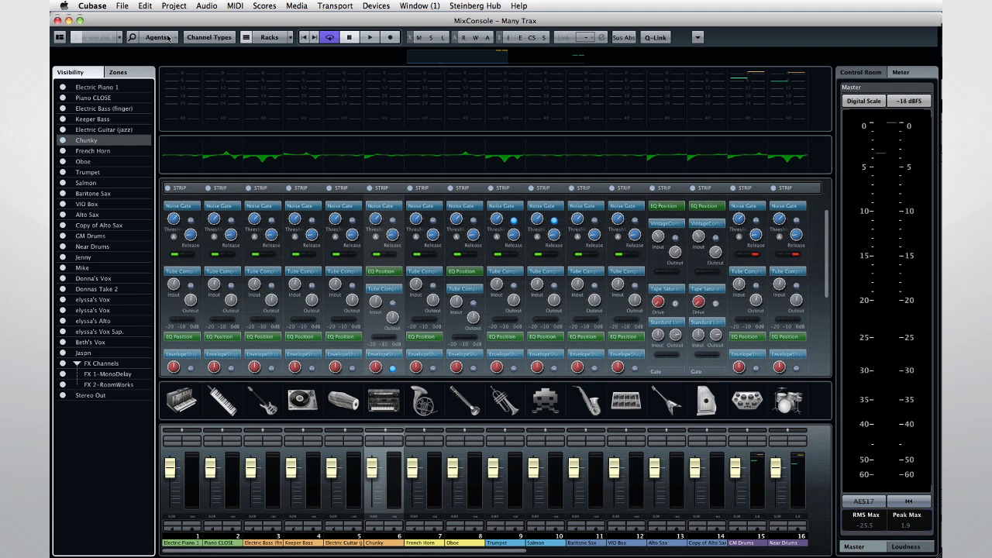
click(168, 38)
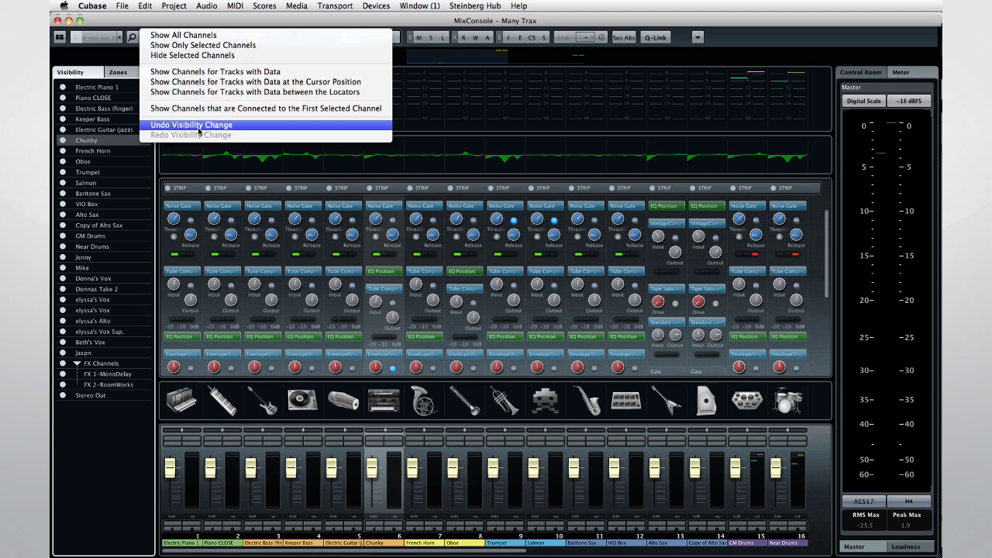
click(149, 189)
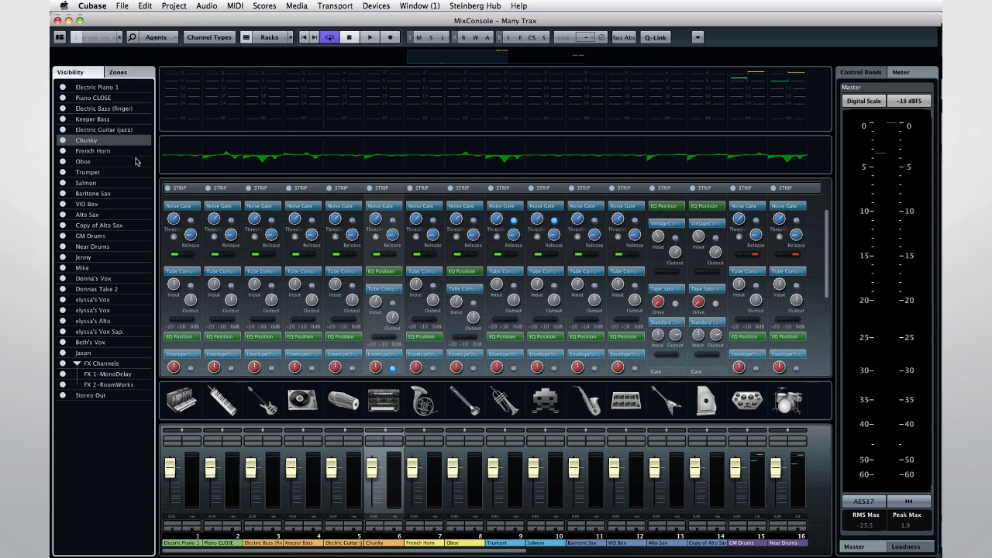
click(219, 37)
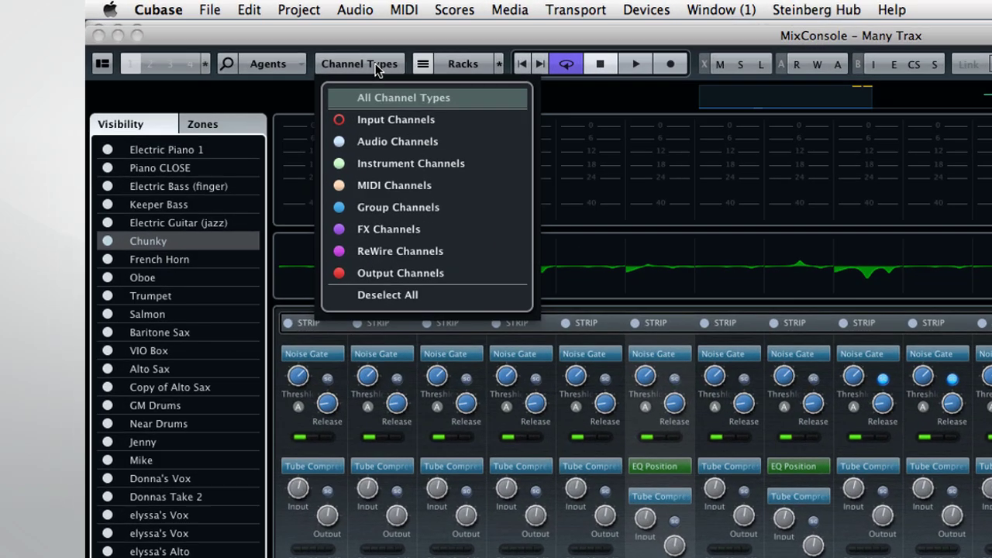
click(343, 120)
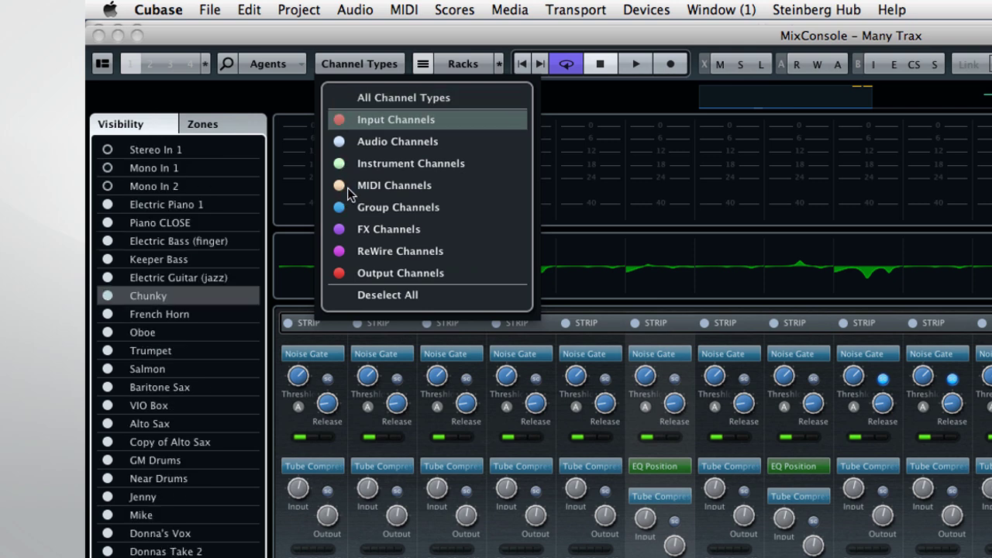
click(339, 121)
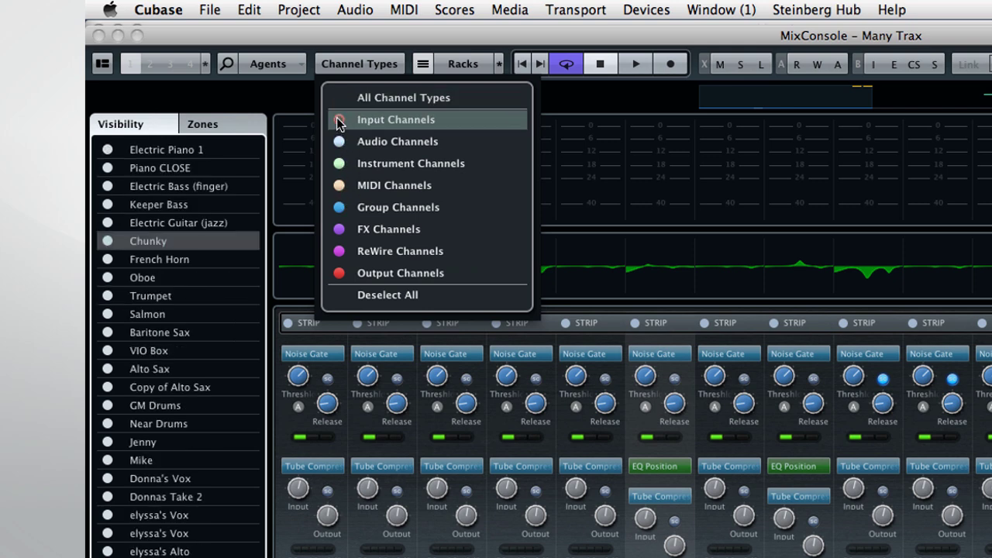
click(339, 164)
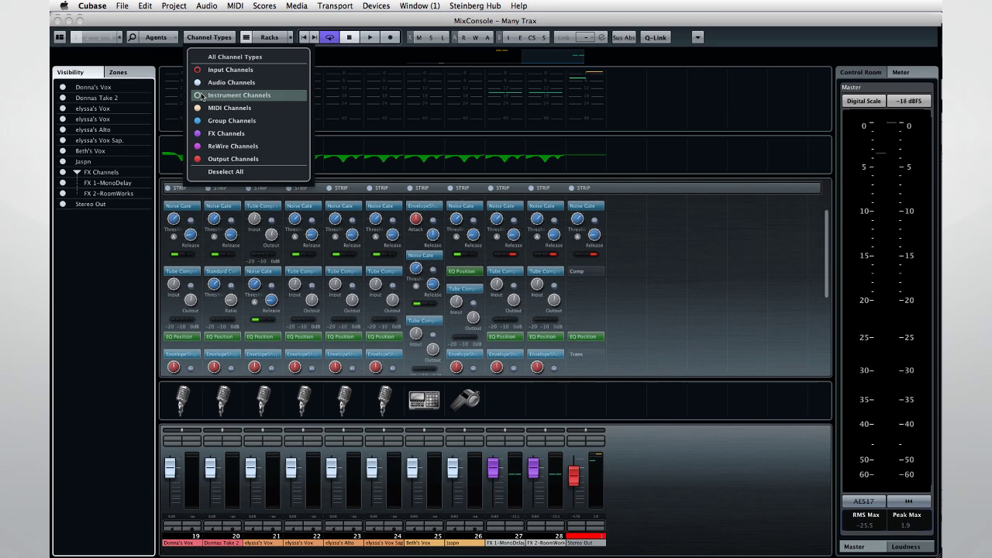
click(339, 168)
- In the Zones list, pin VIO Box and Alto Sax to the left zone
click(144, 77)
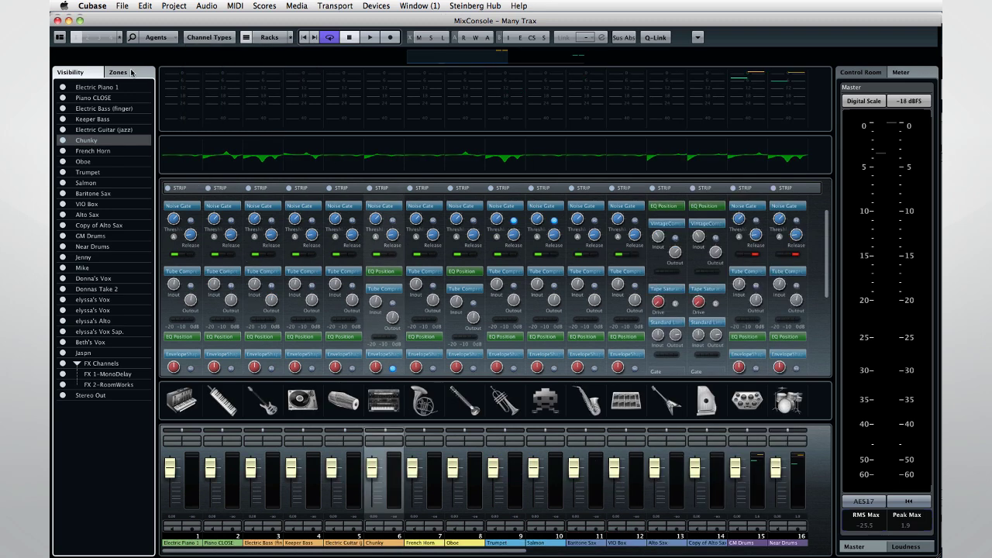
click(133, 73)
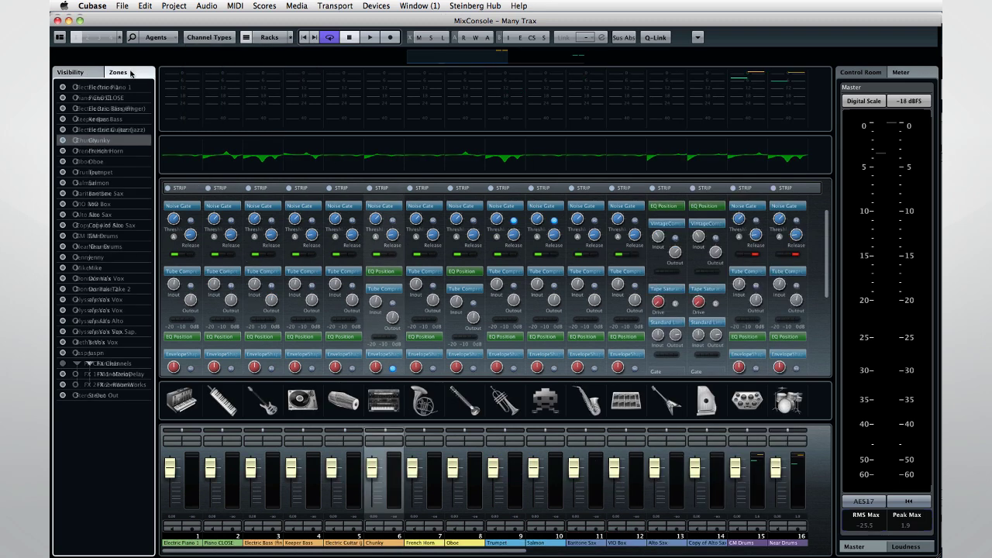
click(63, 205)
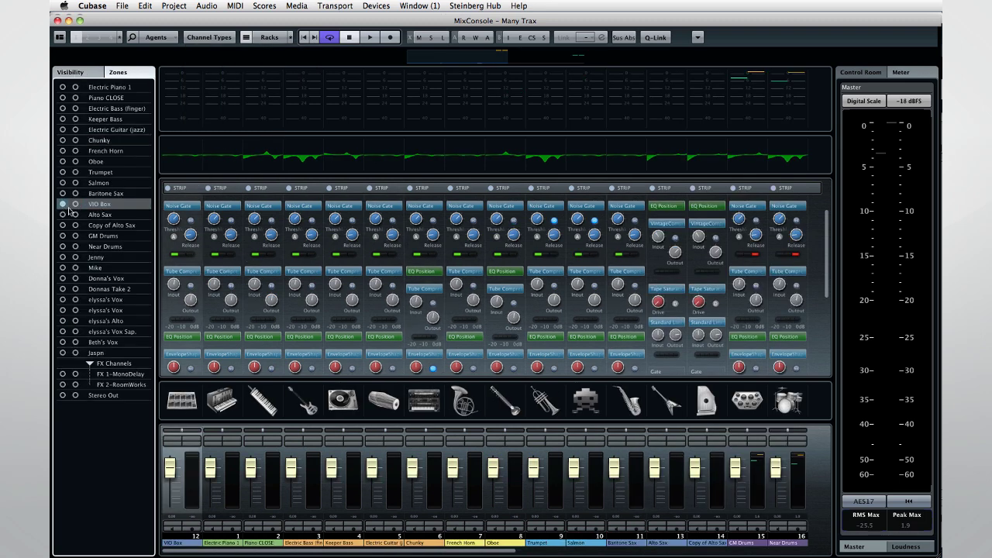
click(63, 215)
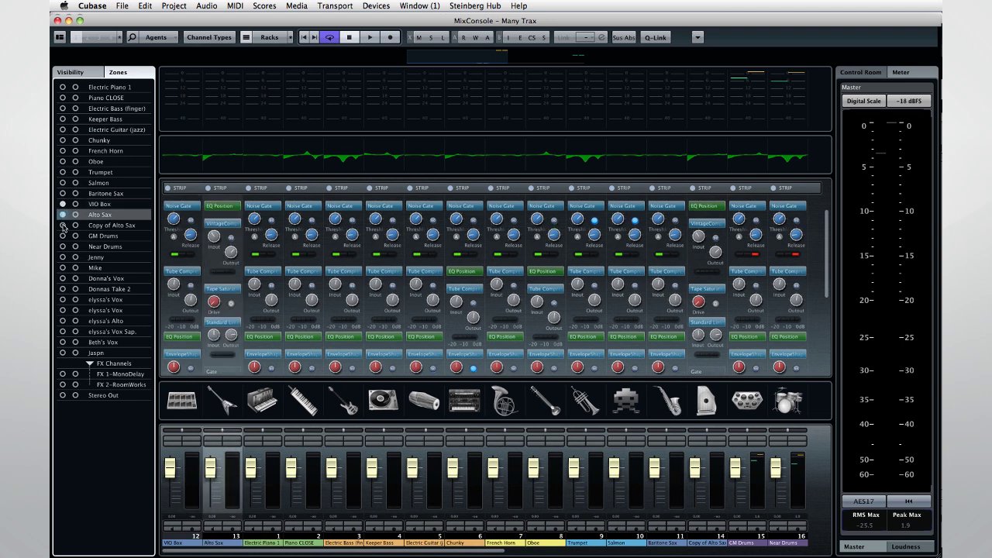
click(63, 226)
- Pin the channels from Chunky through Baritone Sax to the right zone
click(116, 139)
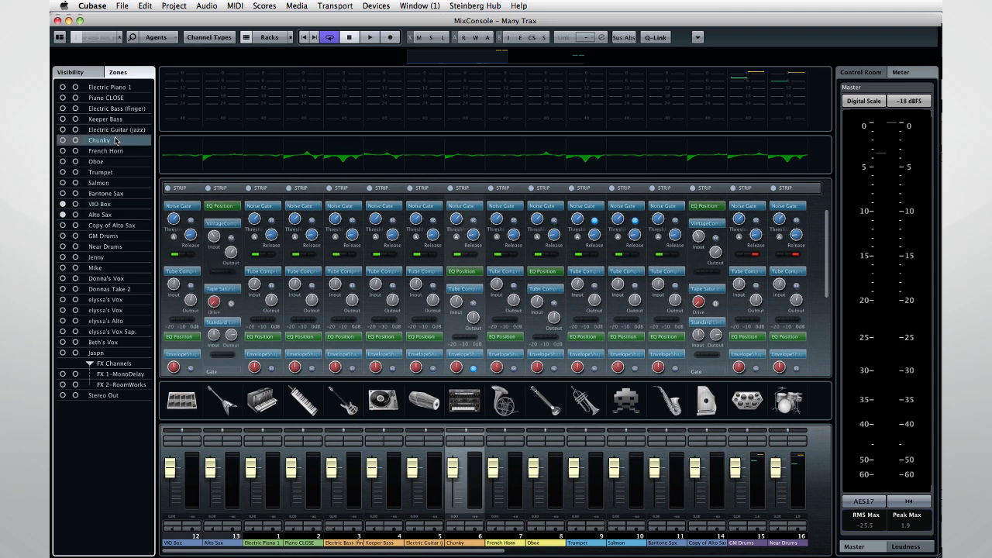
shift+click(114, 193)
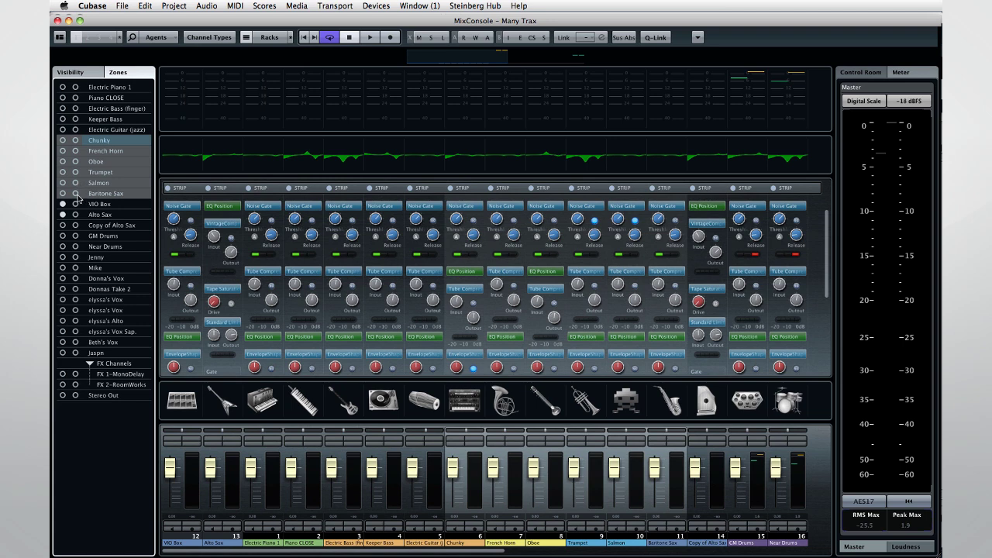
click(75, 194)
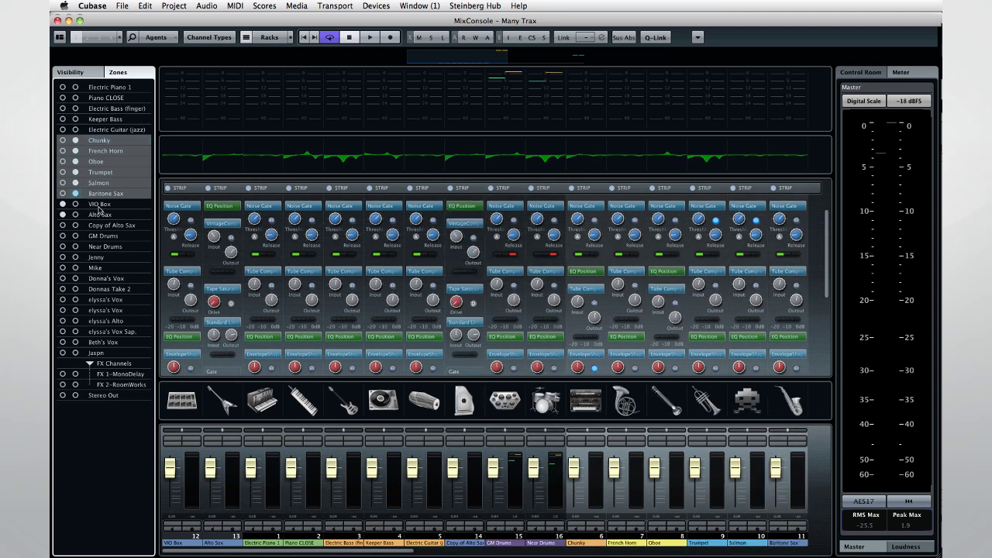
- Pin the range from VIO Box through the last vocal channel to the left zone
click(99, 205)
shift+click(94, 331)
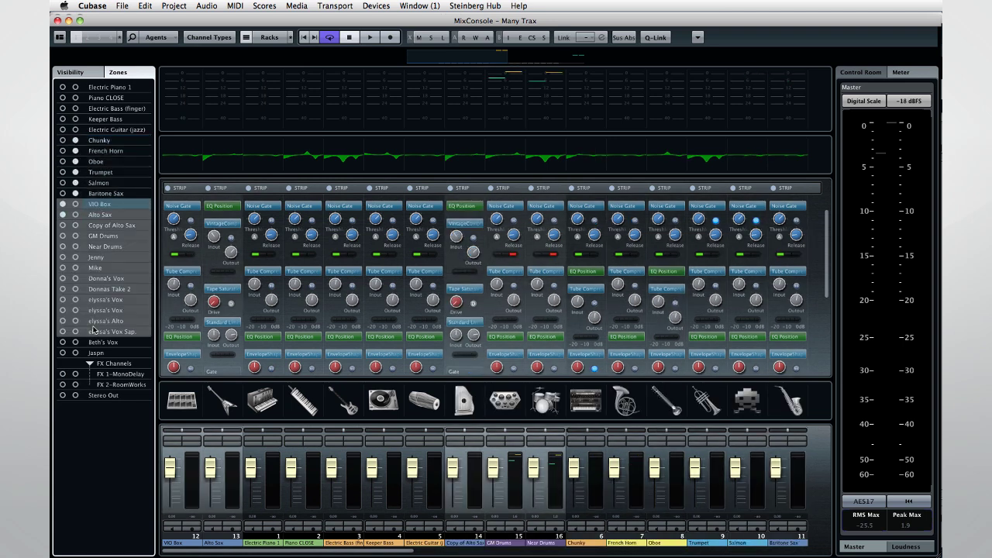
click(64, 226)
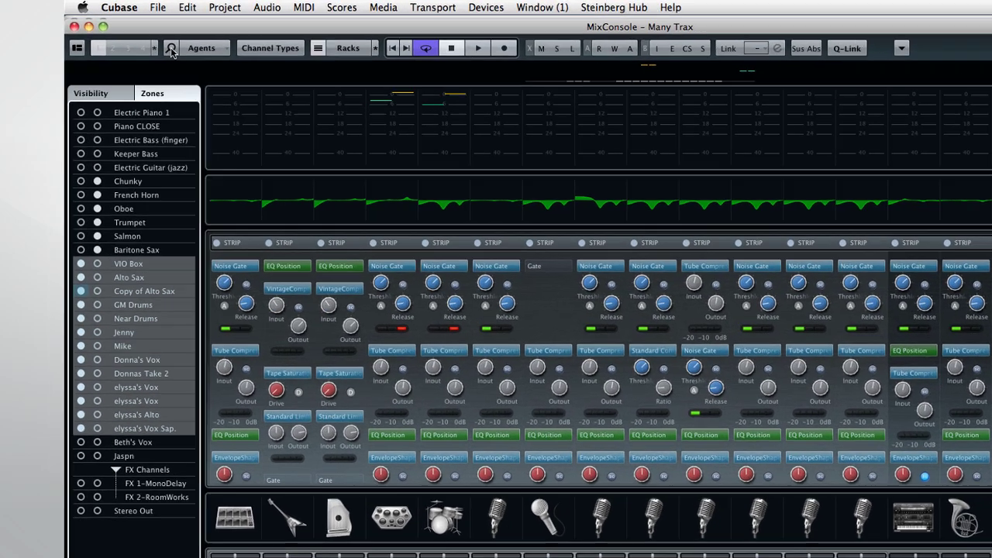
- Search channels for 'vox', select the last Vox result, then show all channels again
click(172, 48)
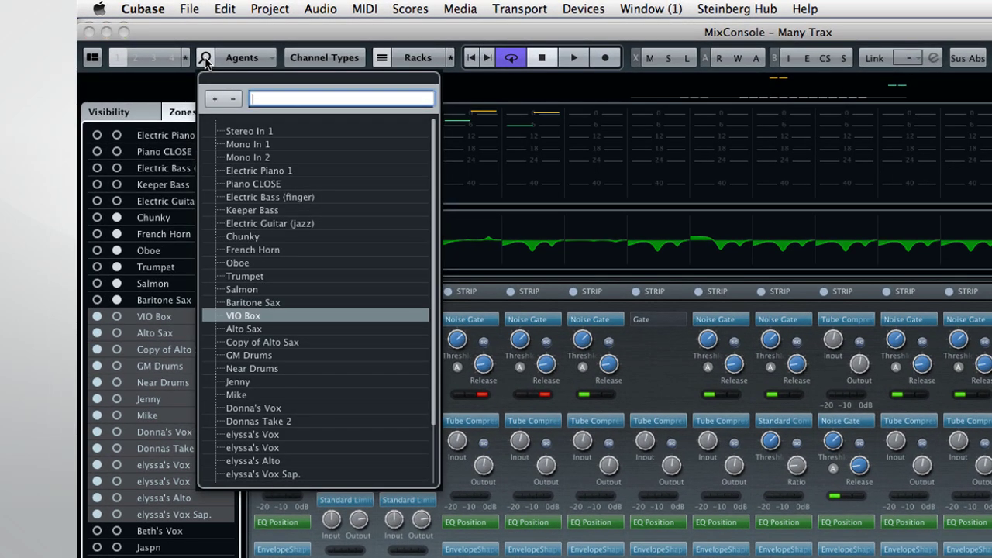
text(v)
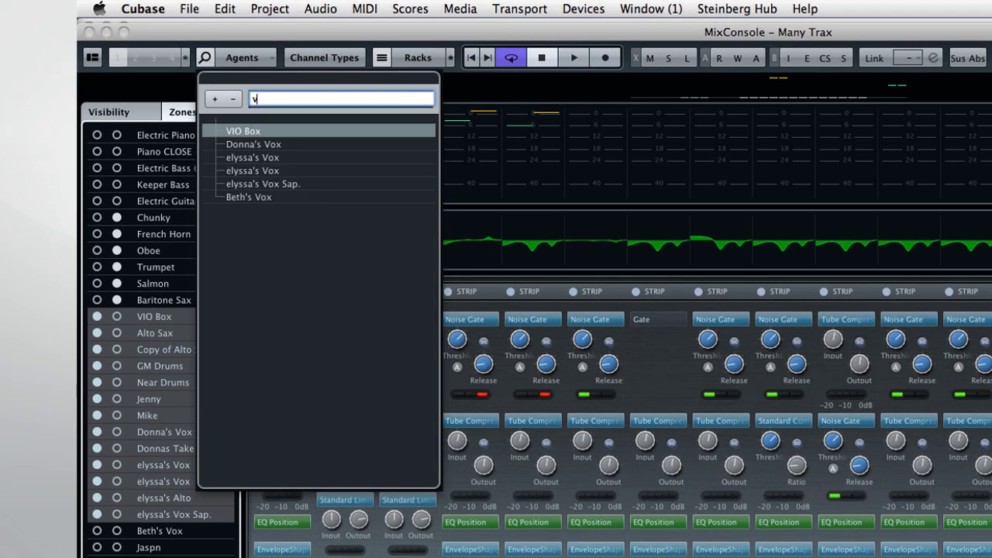
text(o)
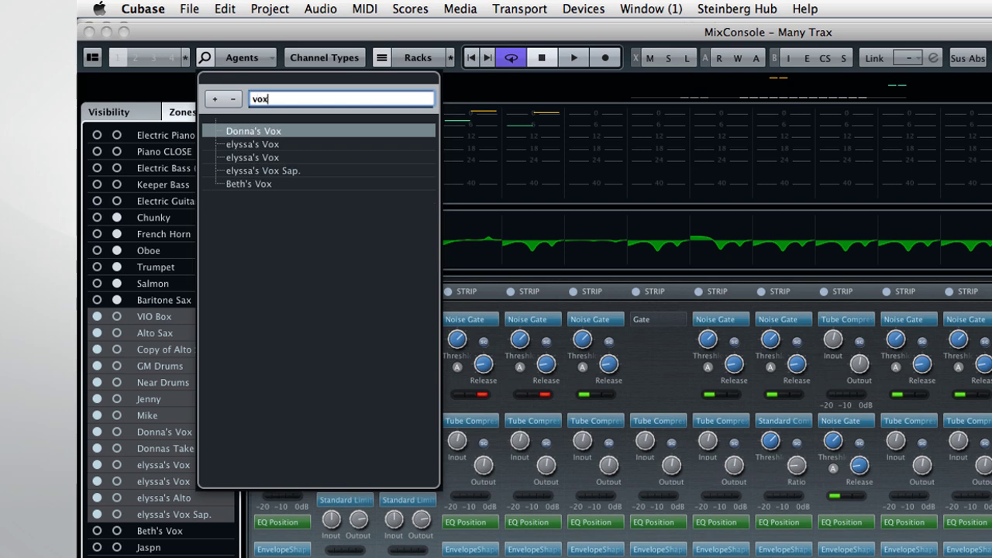
text(x)
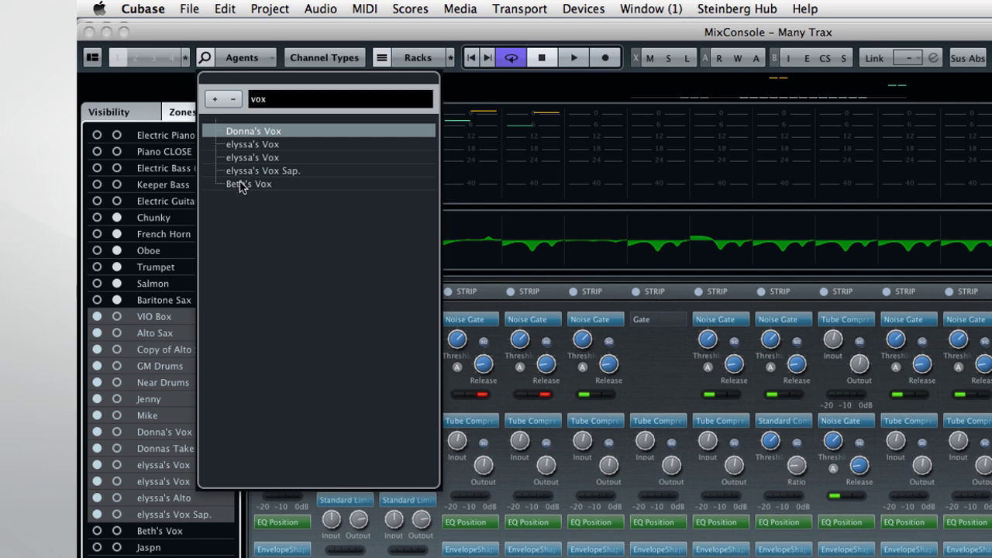
click(242, 185)
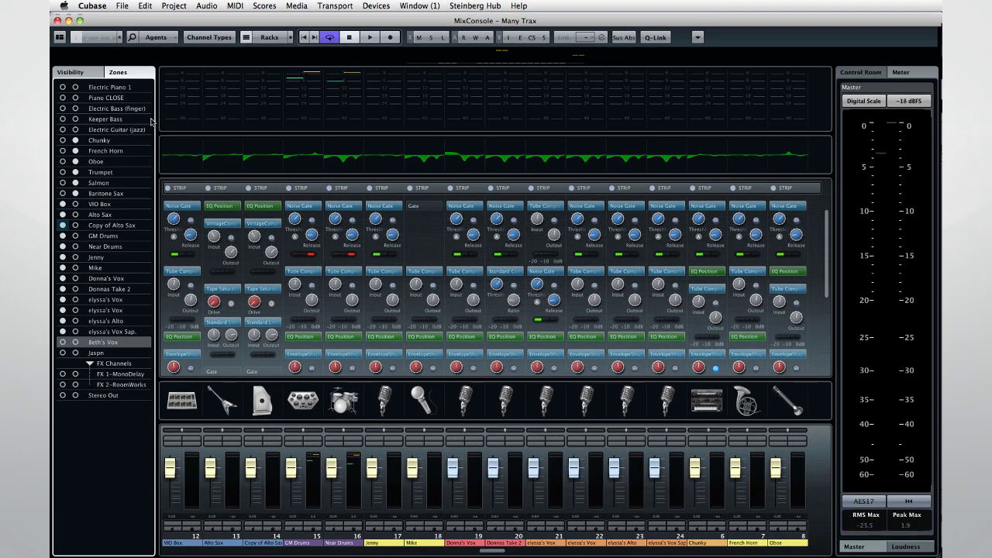
click(132, 38)
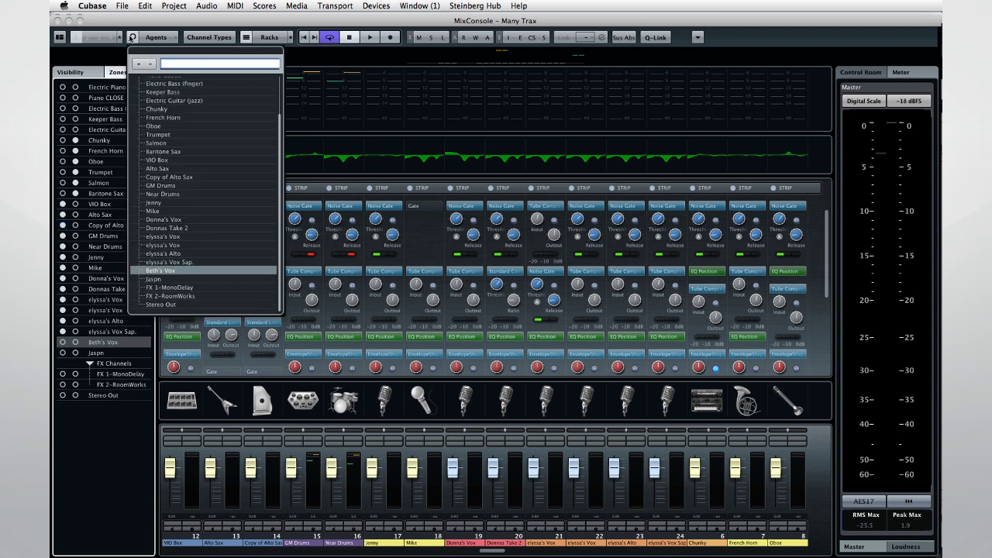
click(131, 37)
click(158, 38)
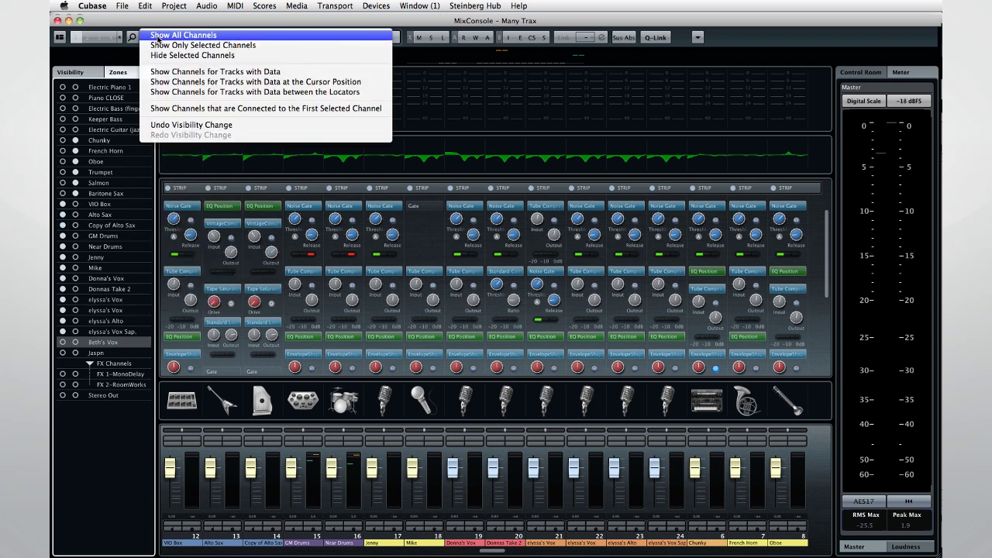
click(174, 50)
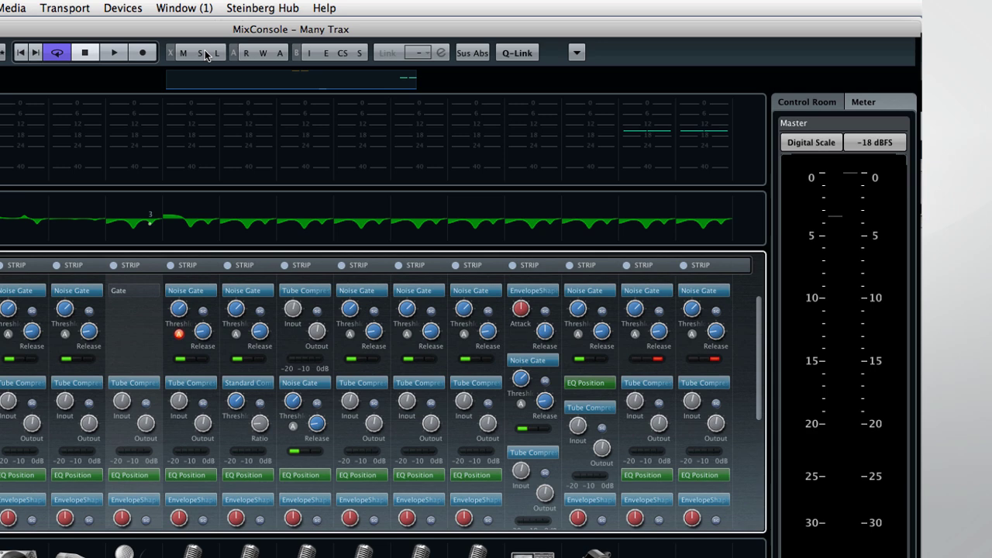
- Switch global automation read and write on for all channels, then off again
click(247, 52)
click(263, 52)
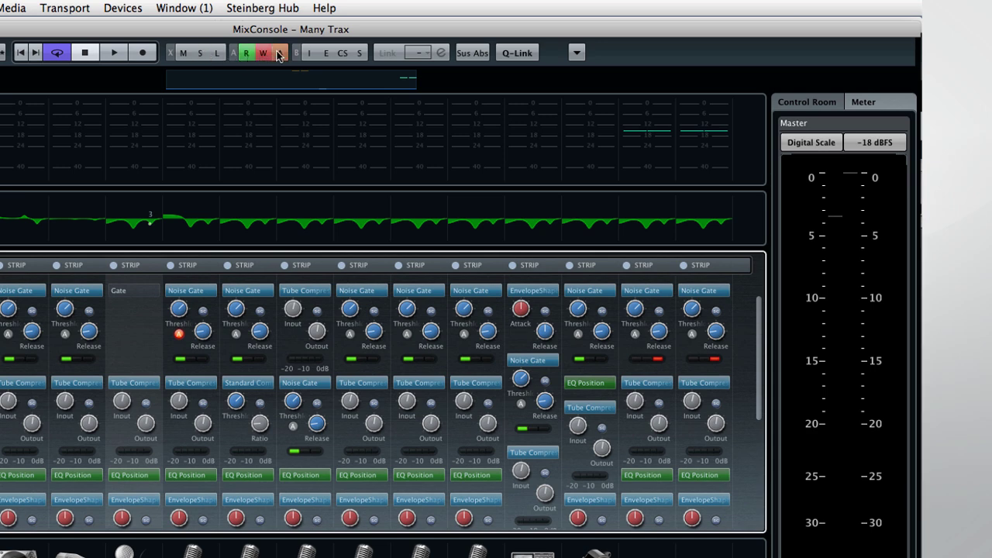
click(263, 53)
click(246, 53)
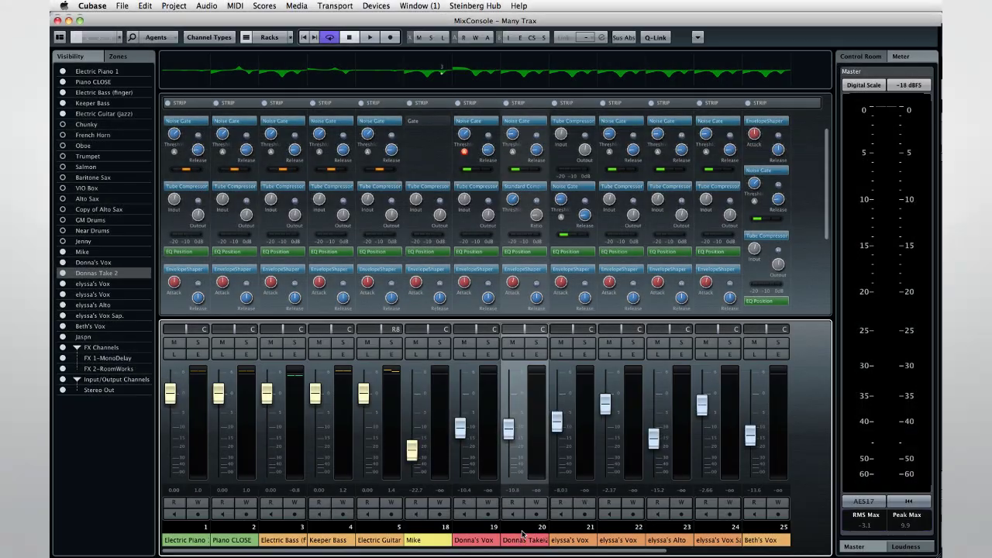
- Q-Link channels 20–24 and adjust their EnvelopeShaper attack together, down then back up
shift+click(708, 541)
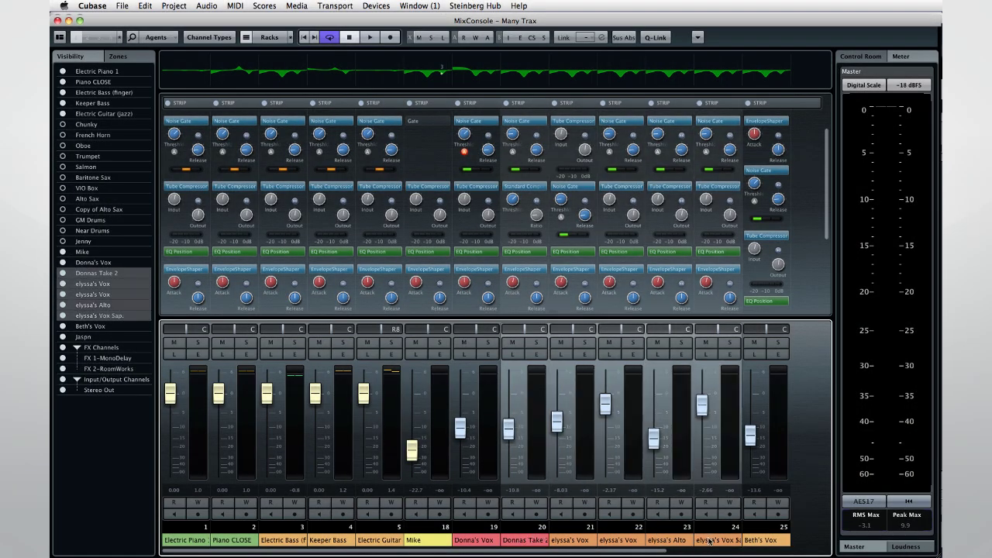
click(650, 38)
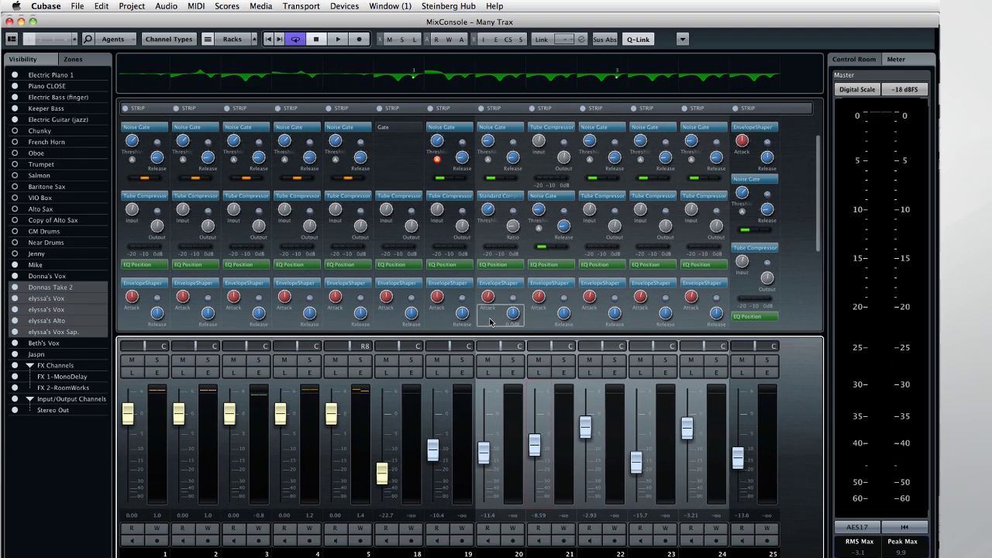
drag(272, 431, 269, 489)
drag(510, 321, 510, 304)
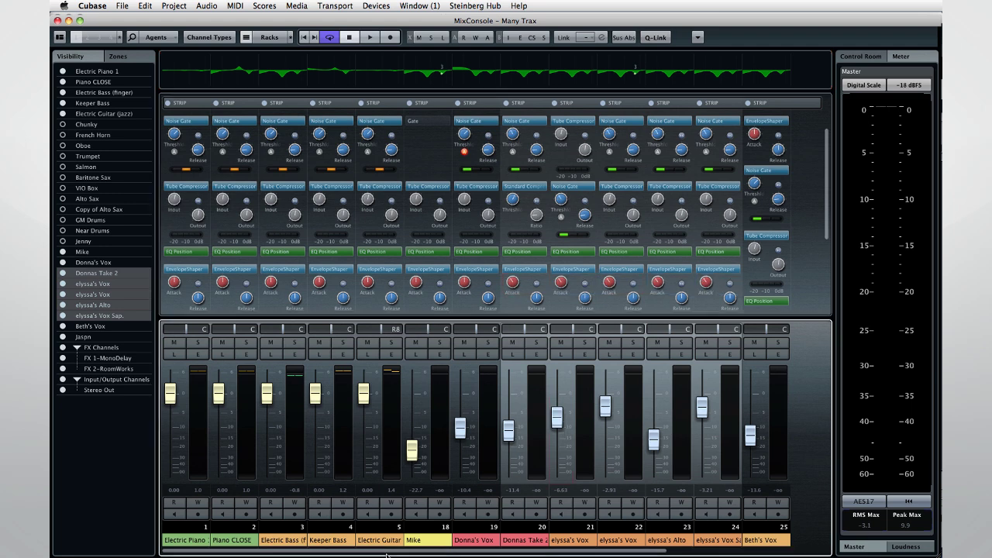
- Lower Electric Bass, Keeper Bass, Electric Guitar and Mike together, then turn Q-Link off
click(283, 540)
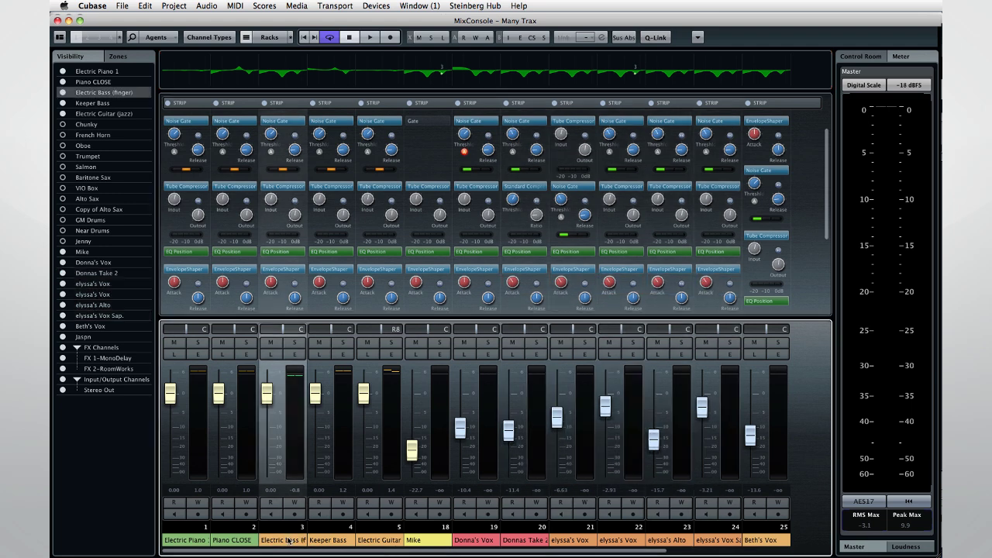
shift+click(418, 544)
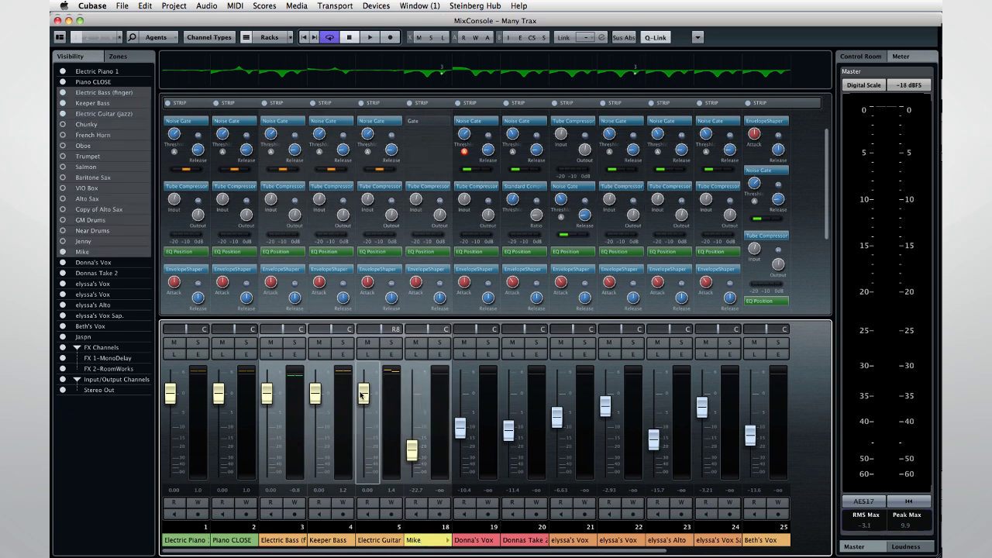
drag(362, 395, 360, 434)
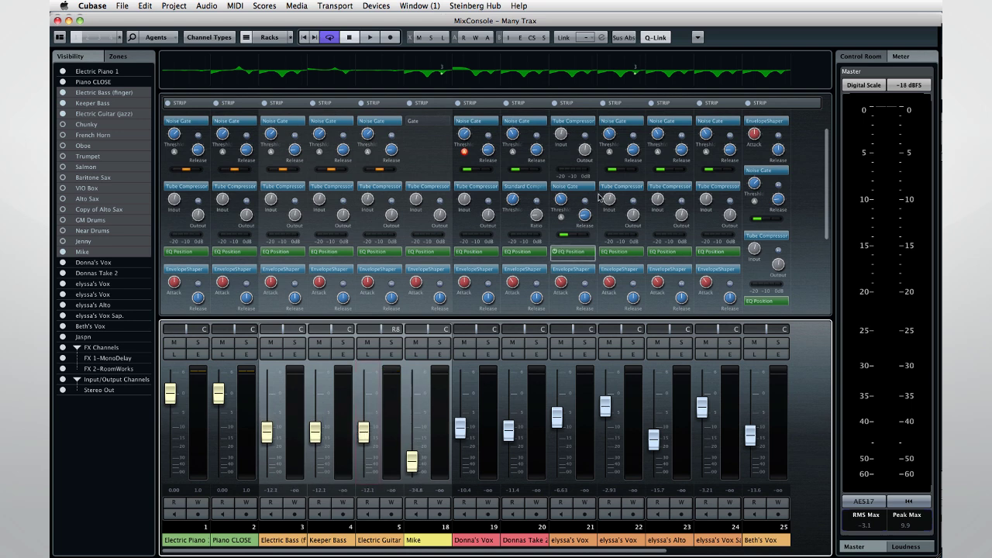
click(644, 38)
click(379, 540)
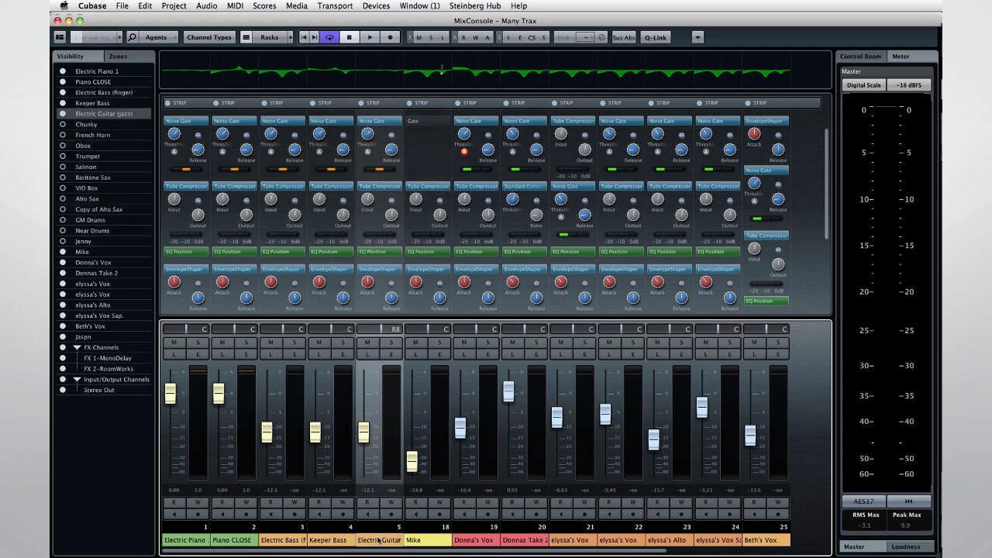
- Link channels 5 and 18–22 as Control Link Group 1, including Inserts, EQ and Dynamics
shift+click(631, 540)
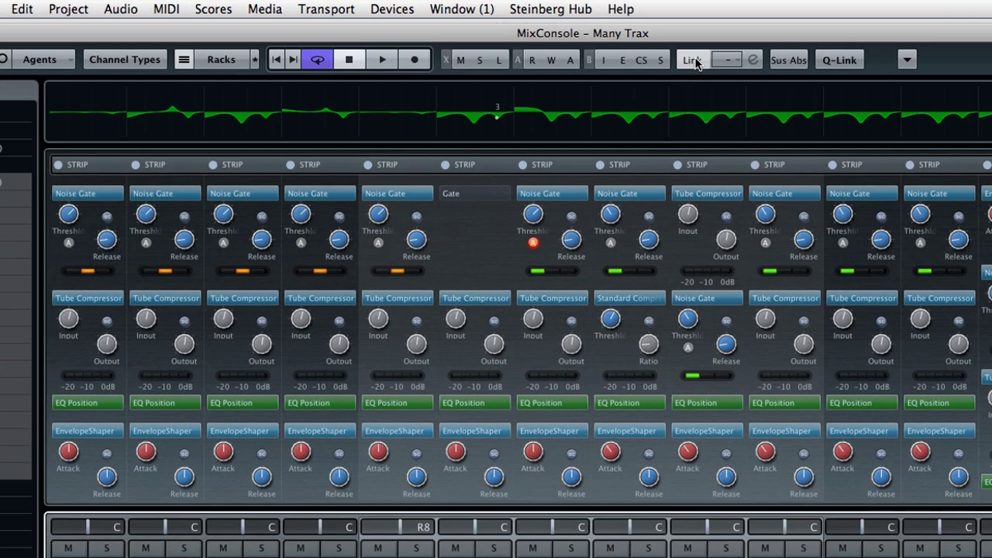
click(562, 38)
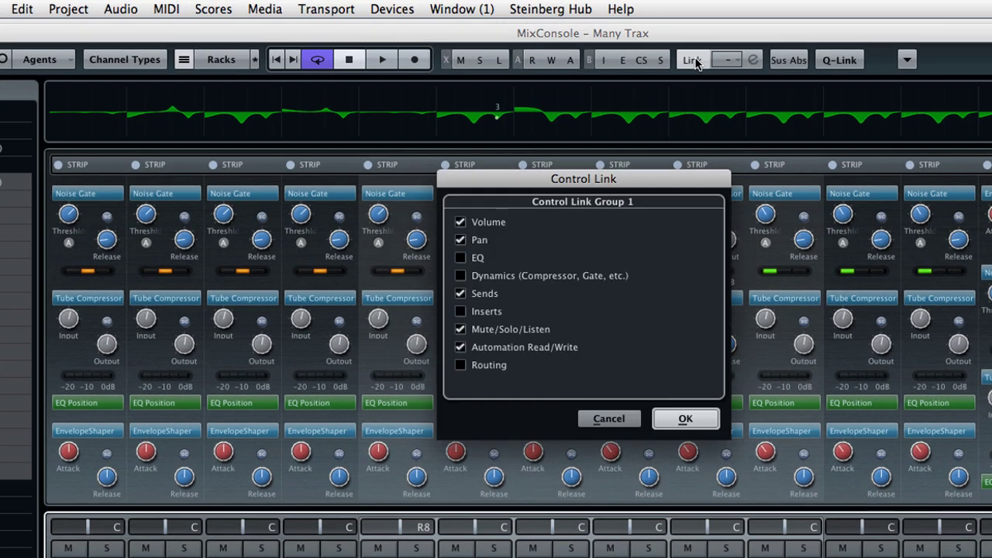
click(460, 311)
click(460, 257)
click(461, 276)
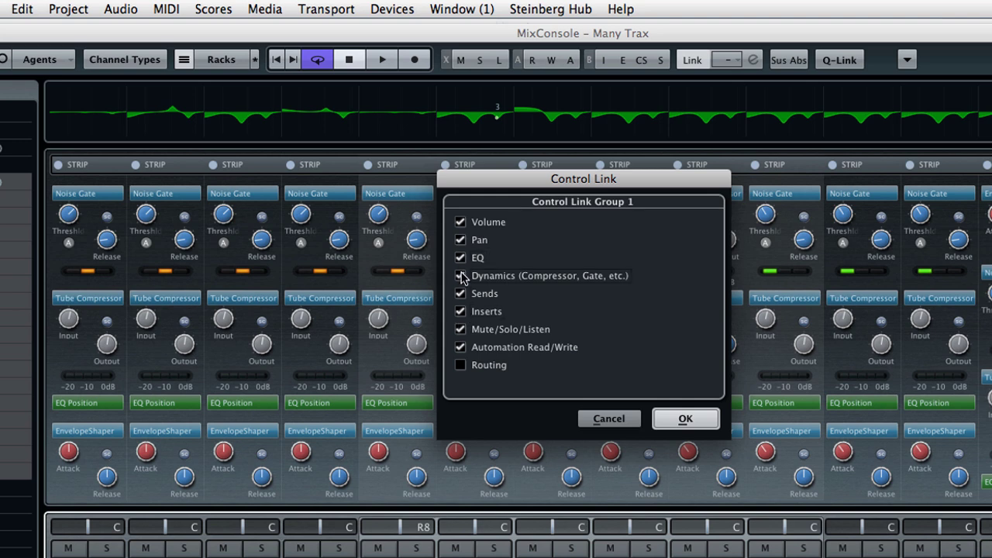
click(678, 419)
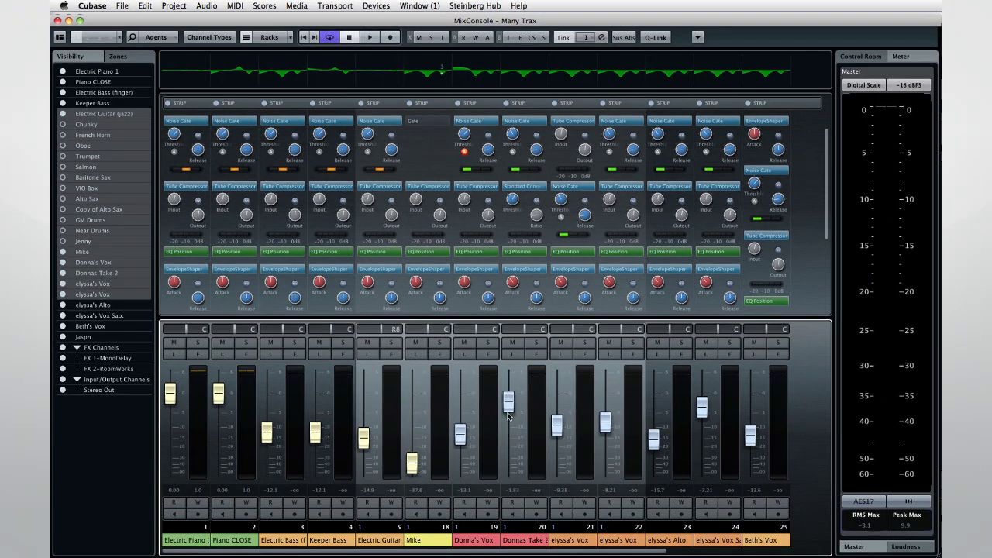
- Raise the linked channels' levels together and carve a dip into their shared EQ curve
drag(509, 417, 509, 403)
click(476, 80)
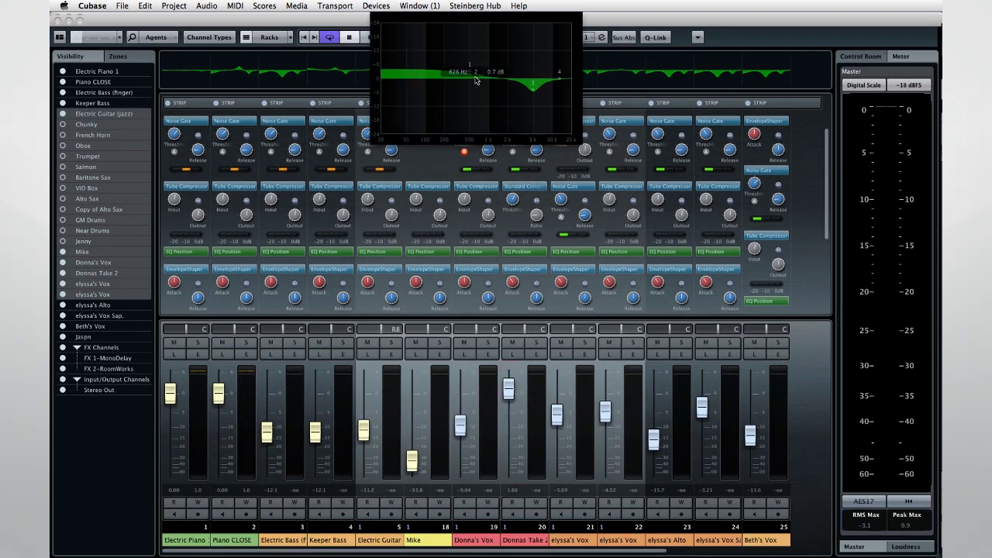
drag(476, 80, 453, 97)
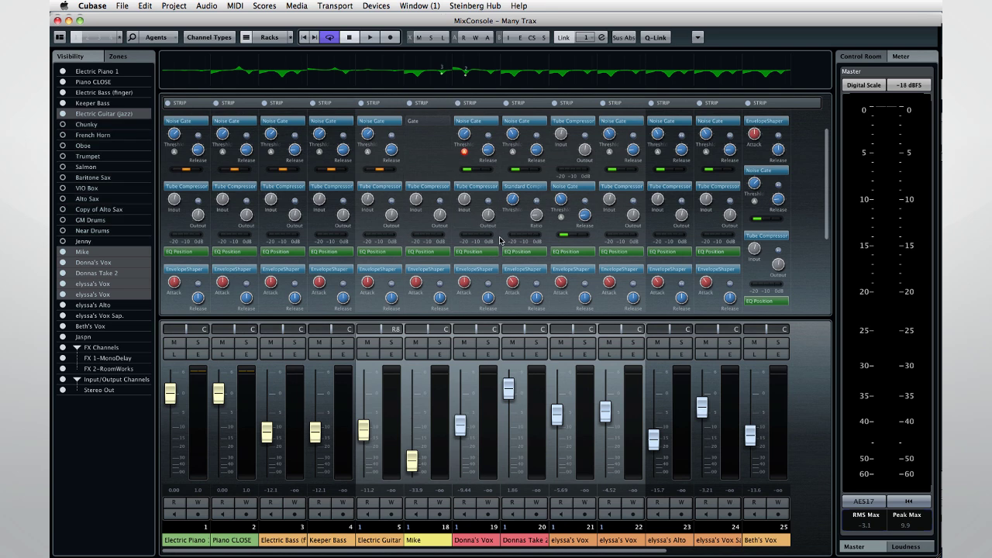
- Offset Donnas Take 2 lower and Mike to about 0 dB, then move the linked group relatively
click(491, 278)
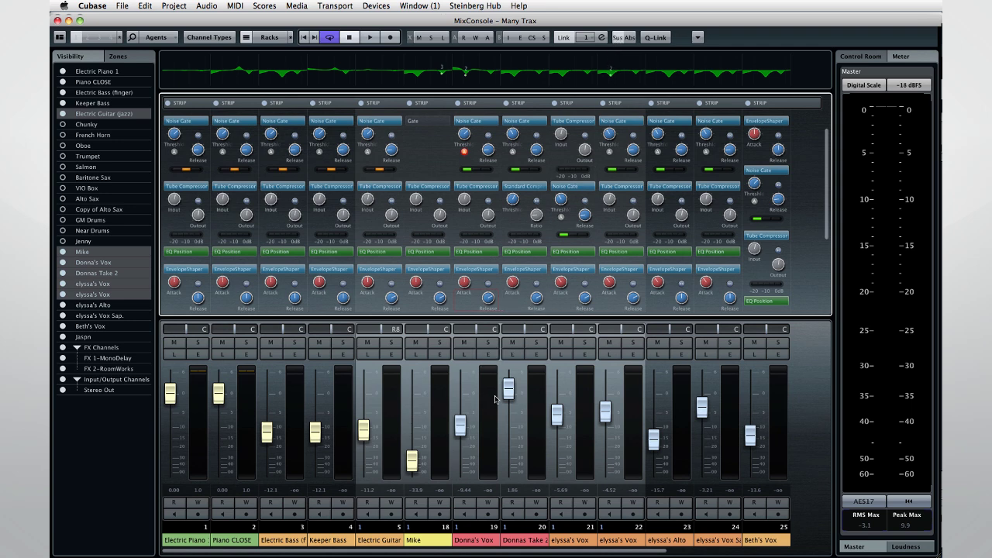
drag(507, 394, 508, 448)
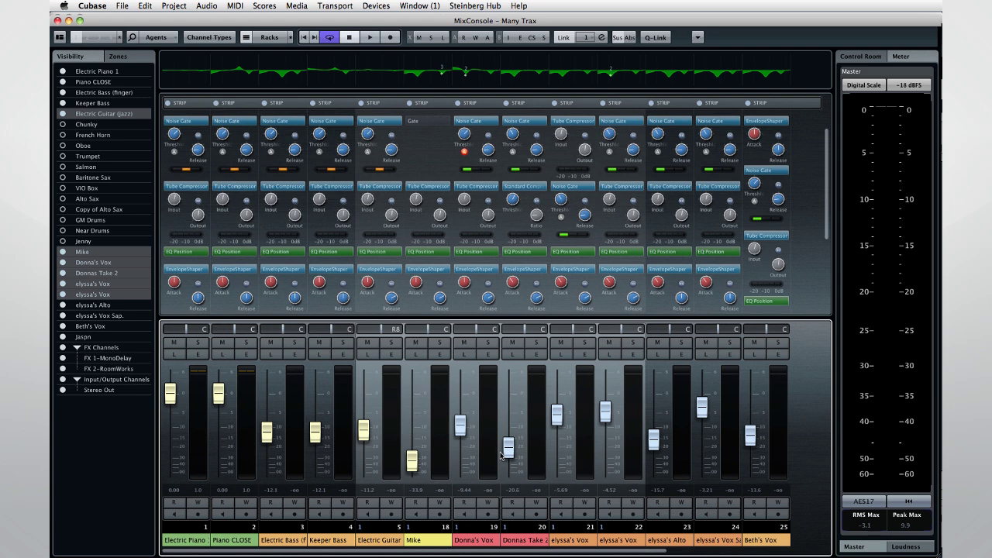
drag(416, 462, 412, 391)
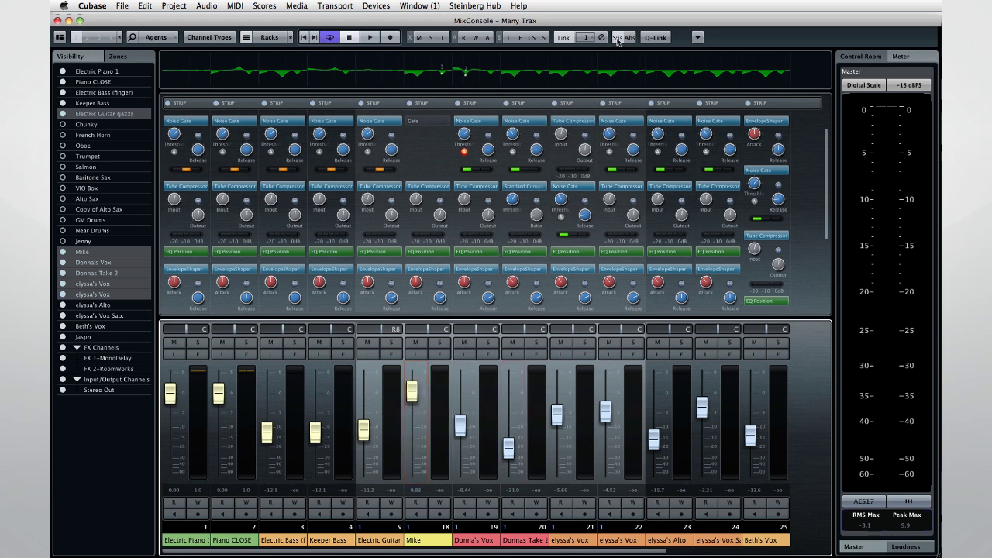
click(618, 38)
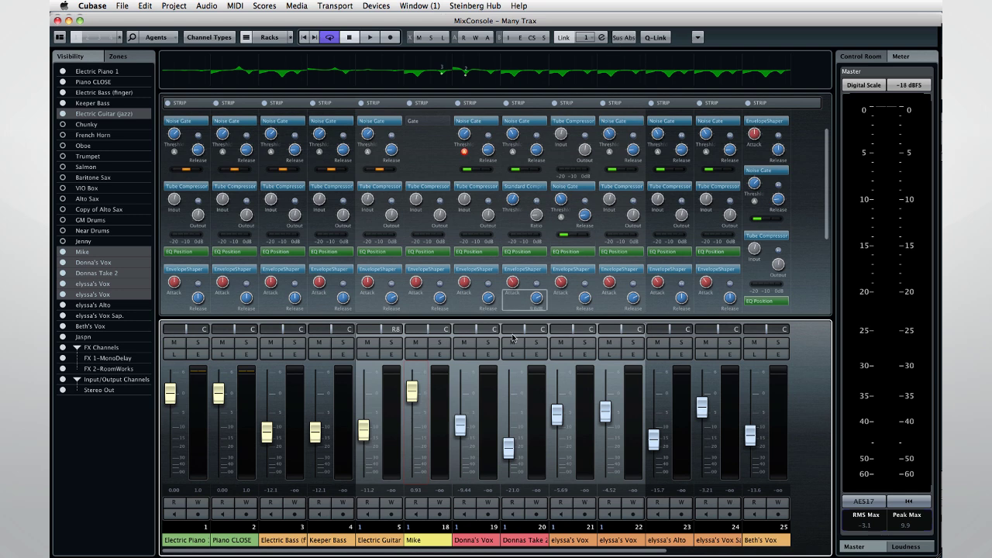
mouse_move(413, 391)
mouse_down()
mouse_move(412, 425)
mouse_move(413, 375)
mouse_up()
- Drag Mike's fader so all linked channels snap to -11.7 dB
click(416, 287)
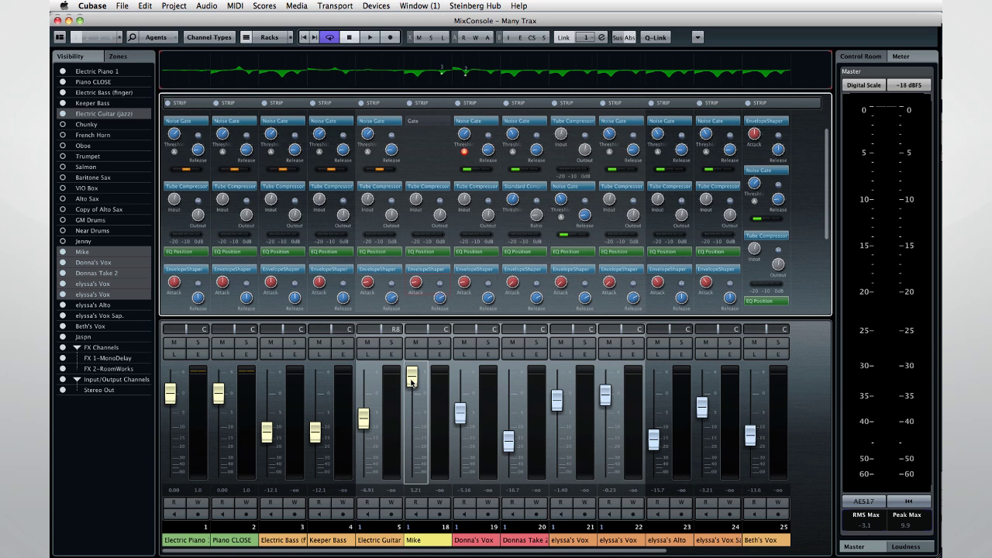
drag(412, 378, 411, 430)
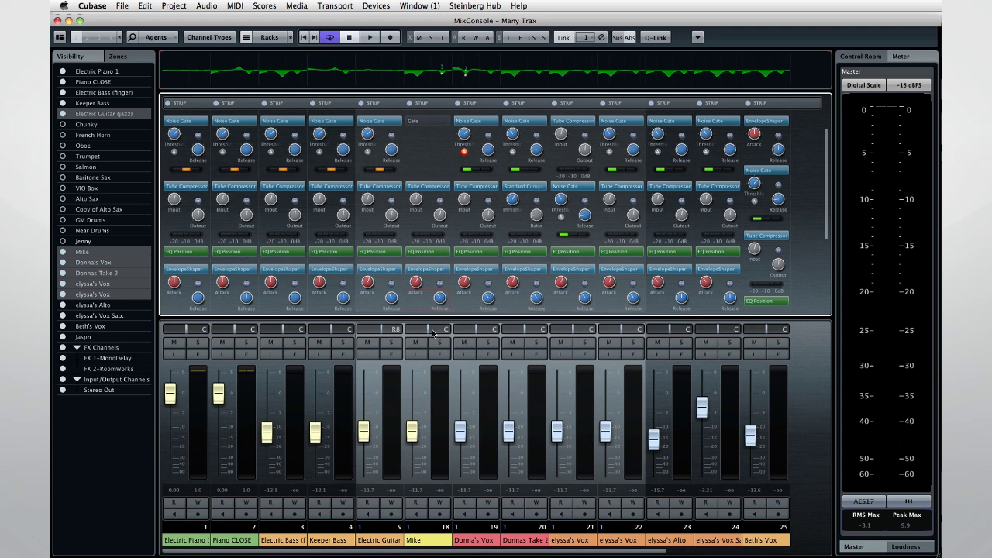
click(697, 38)
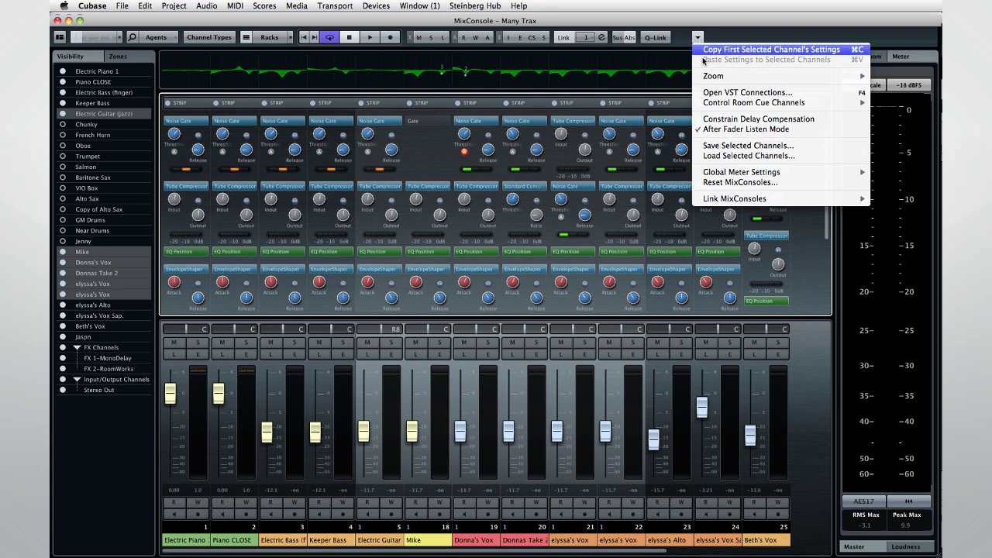
mouse_move(704, 75)
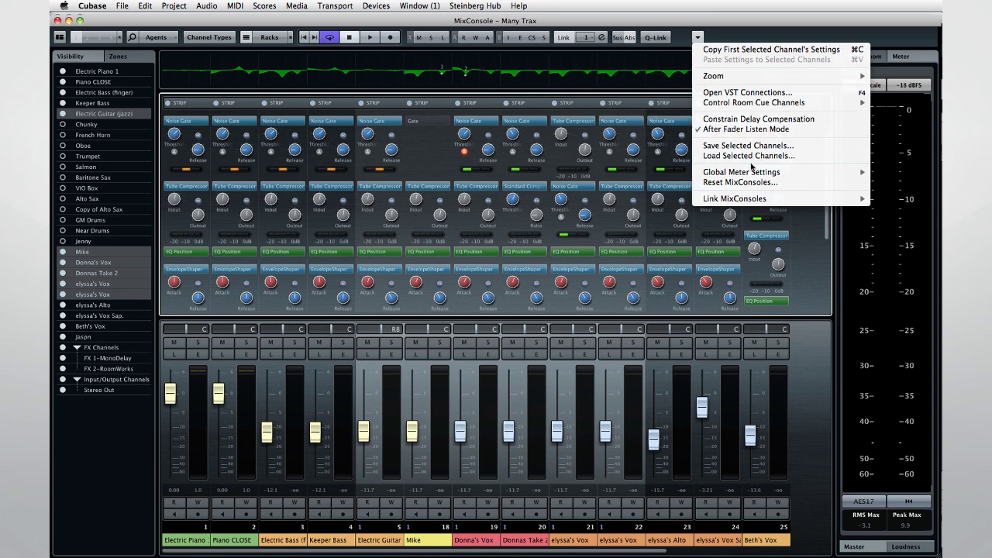
mouse_move(759, 176)
mouse_move(663, 184)
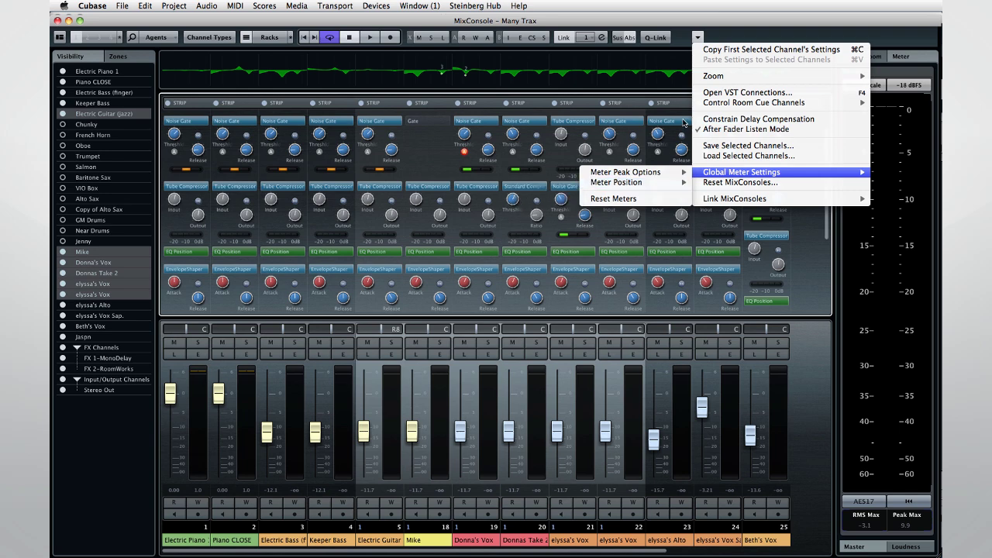
click(685, 78)
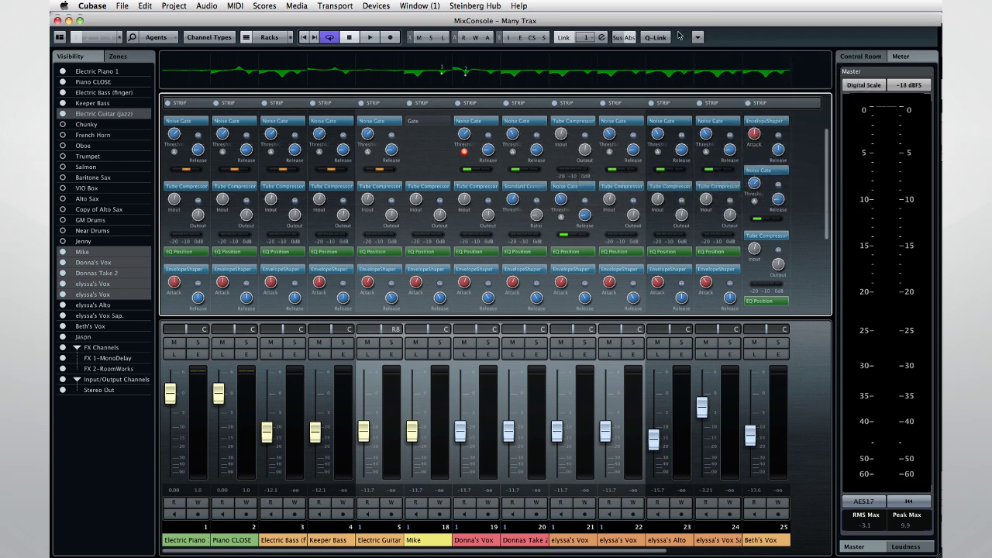
right_click(680, 41)
mouse_move(697, 44)
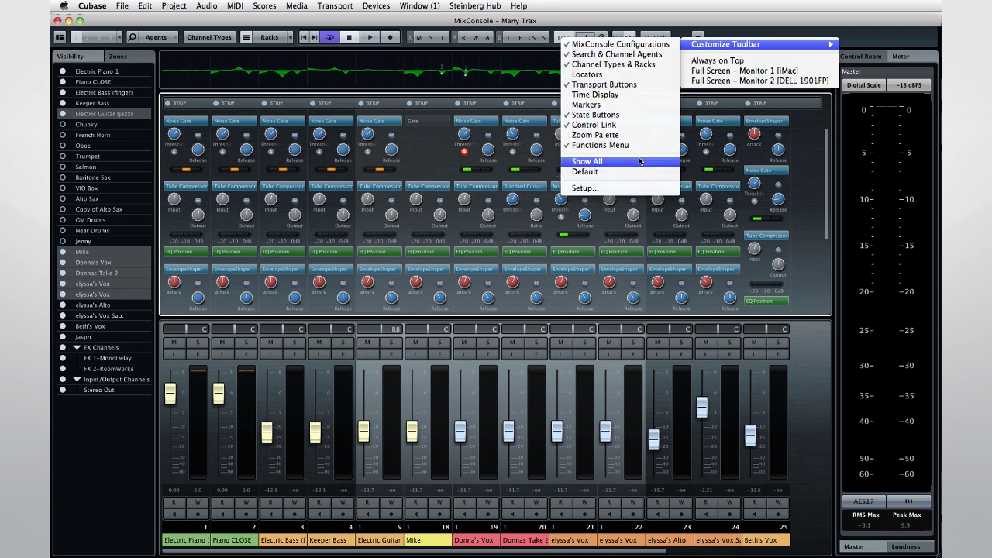
click(800, 239)
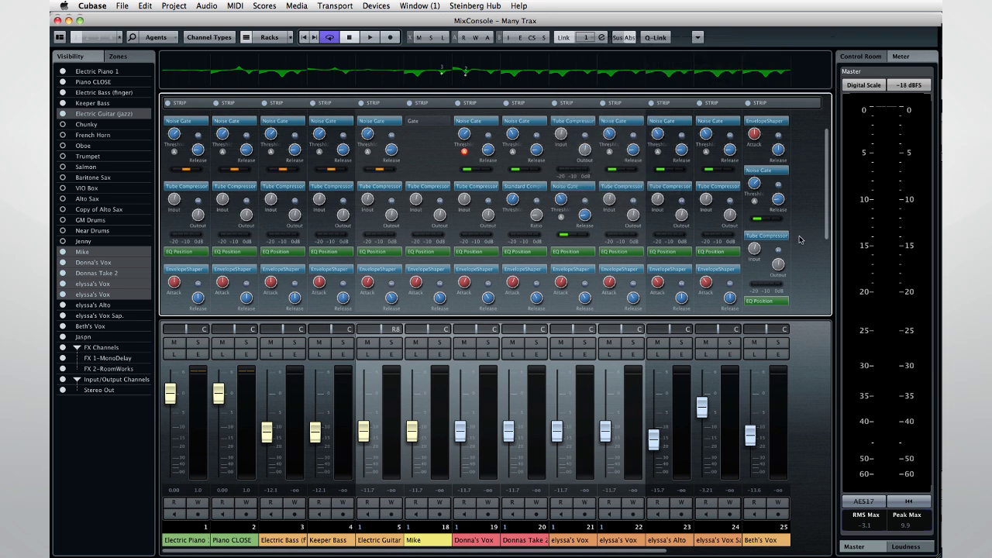